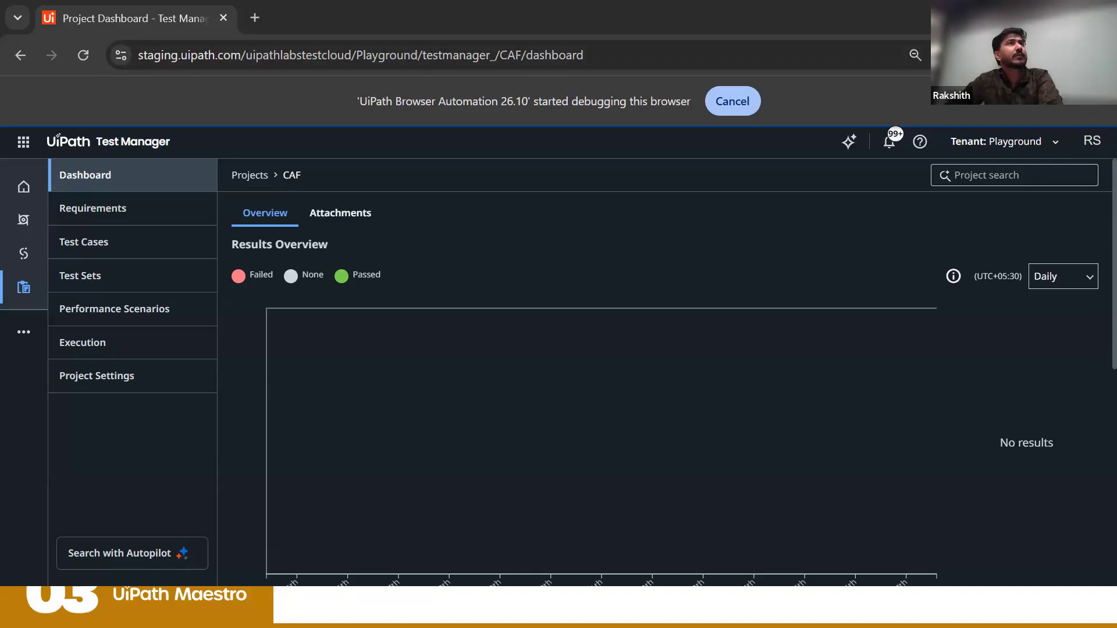
Step: Review the CAF project dashboard's results overview, total coverage, automation rate and latest results
left_click(1086, 107)
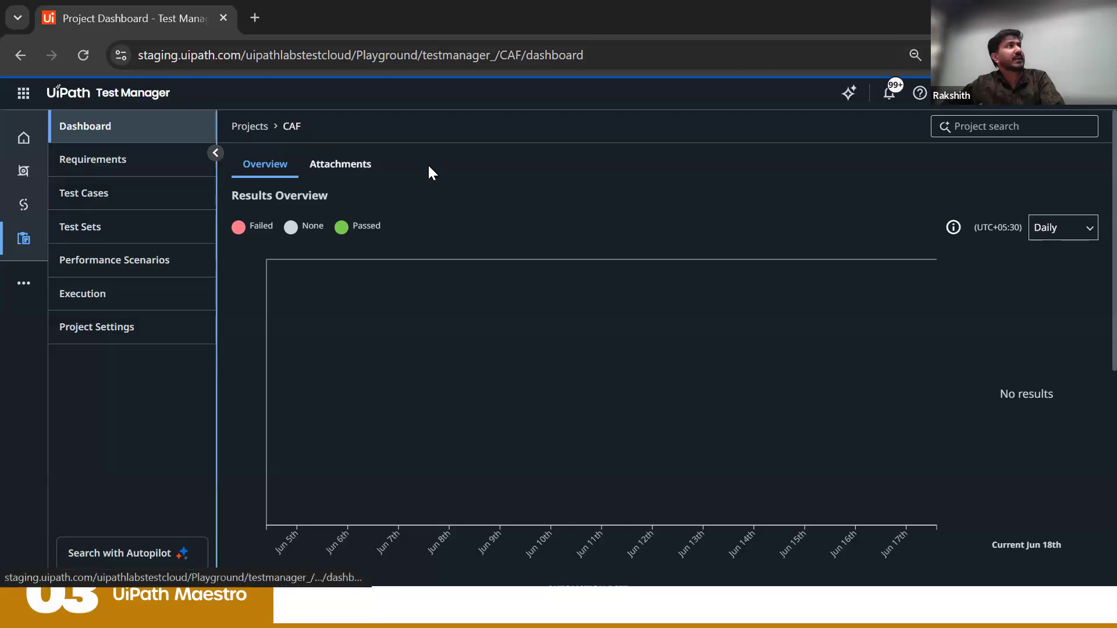
scroll(368, 366, "down", 6)
scroll(372, 378, "up", 5)
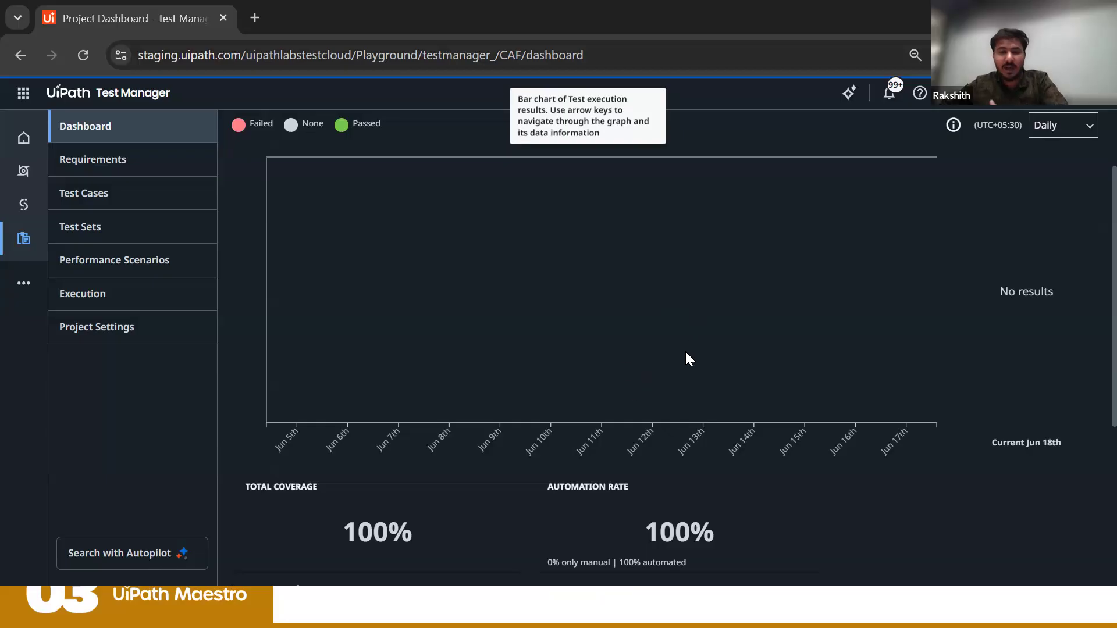
scroll(683, 399, "down", 5)
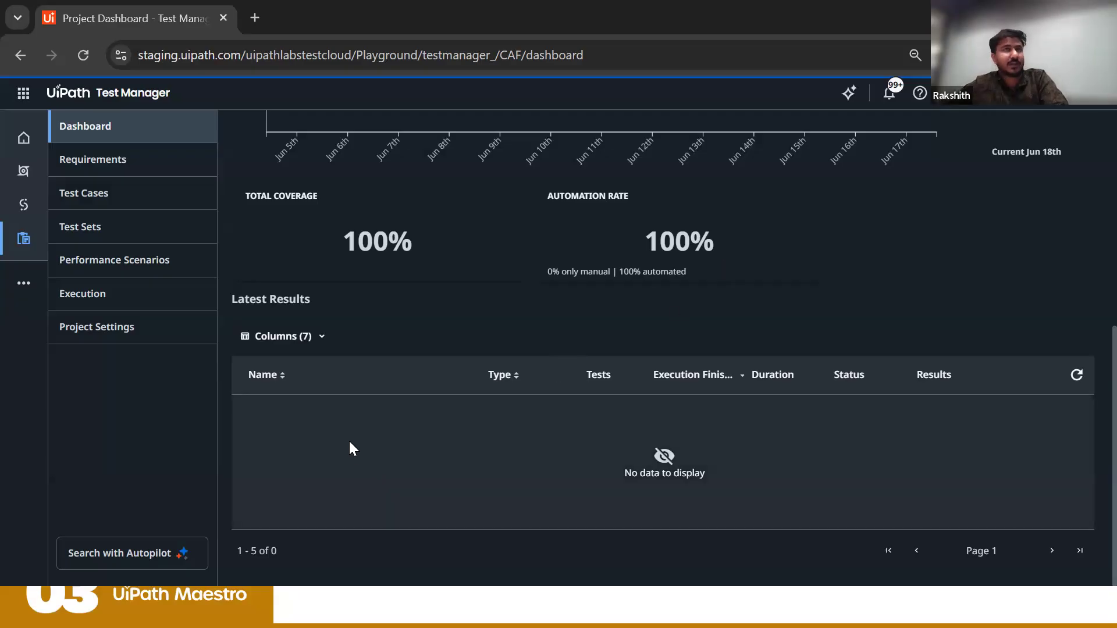
scroll(349, 448, "up", 7)
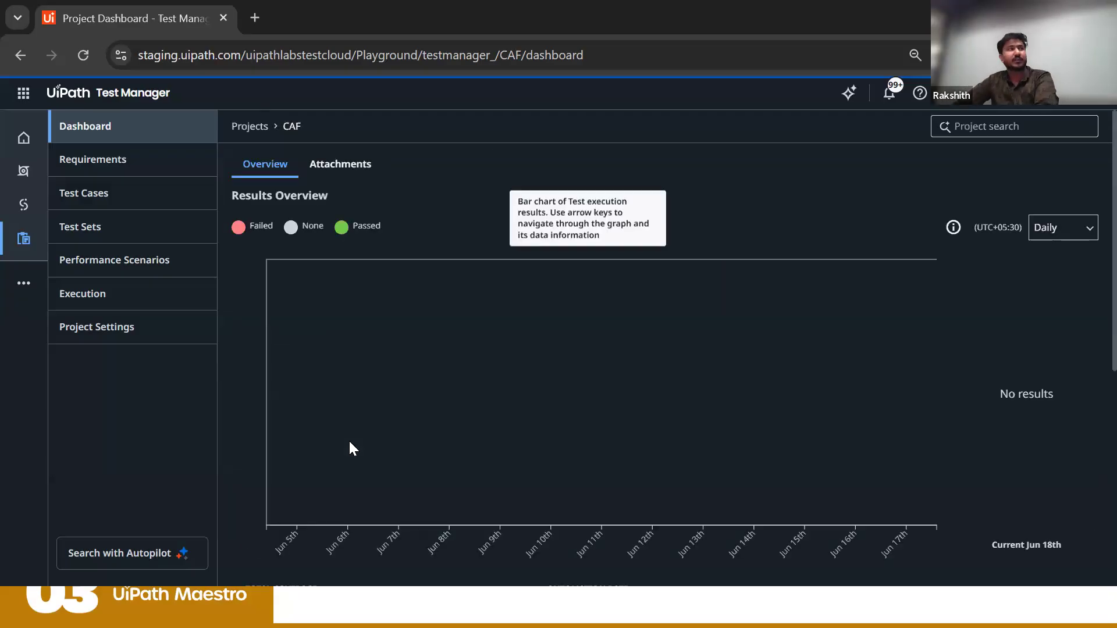
scroll(261, 407, "down", 6)
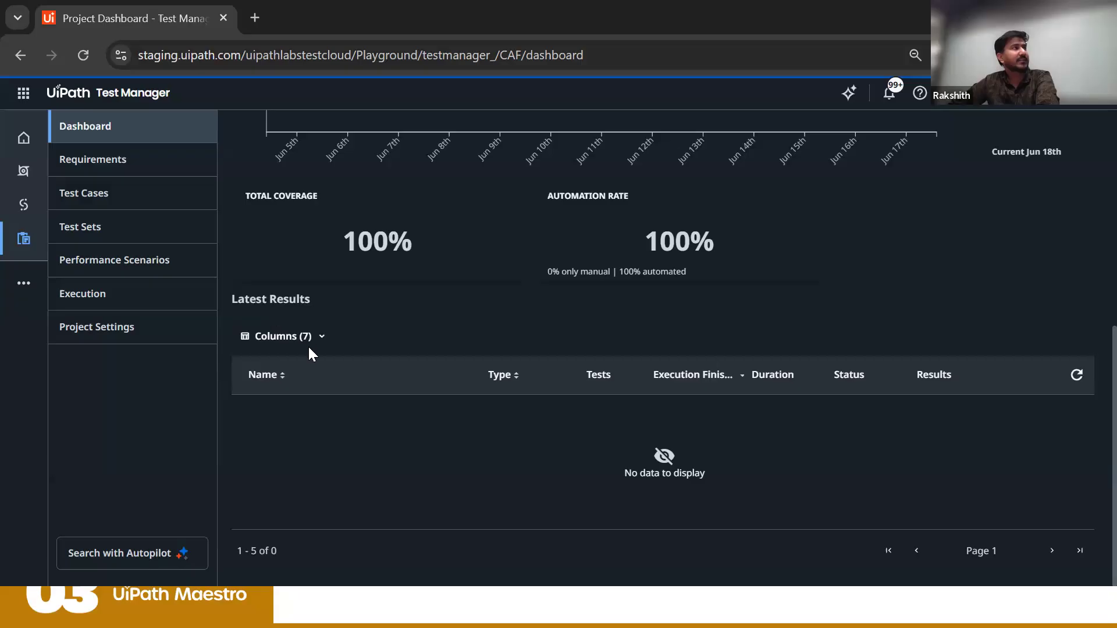
scroll(302, 355, "up", 6)
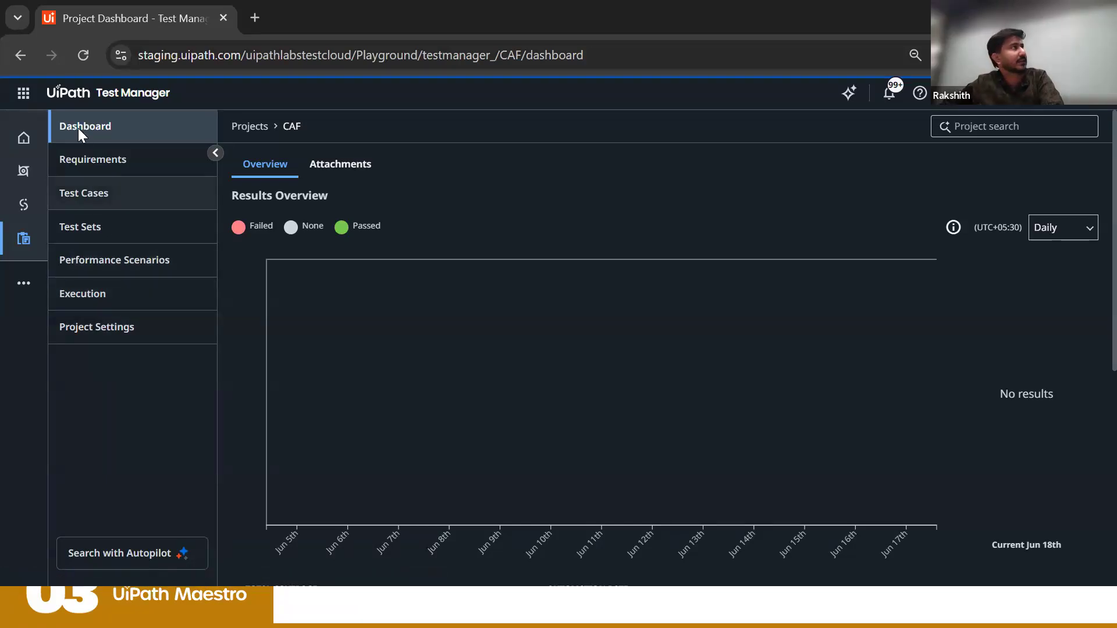
Step: Open the Submit Loan Application requirement (CAF:1) from the project's requirements list
left_click(113, 164)
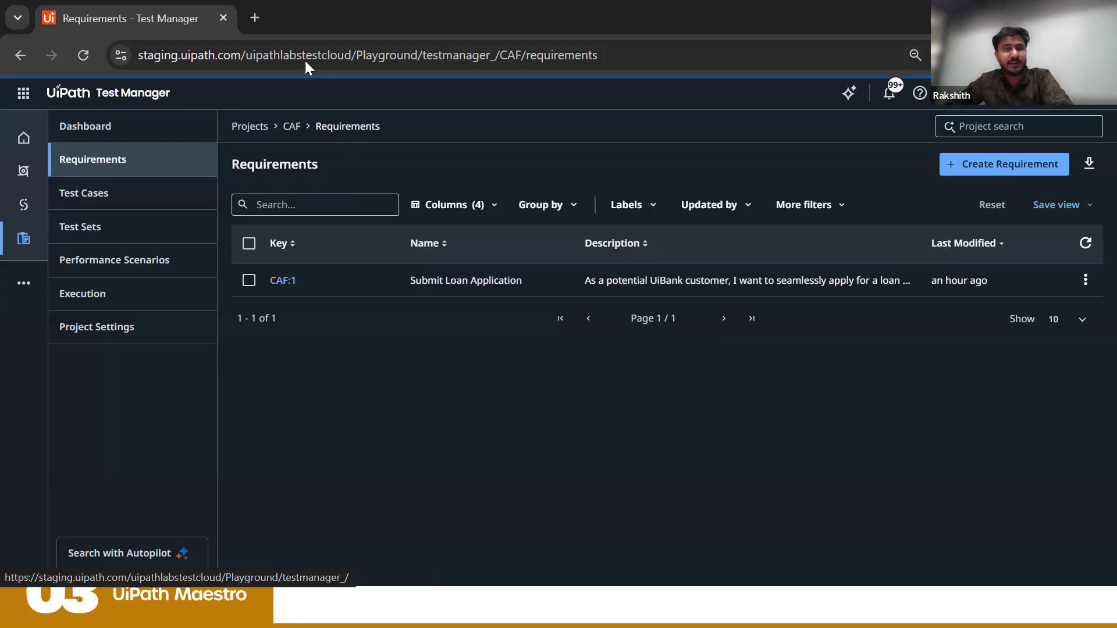
left_click(278, 281)
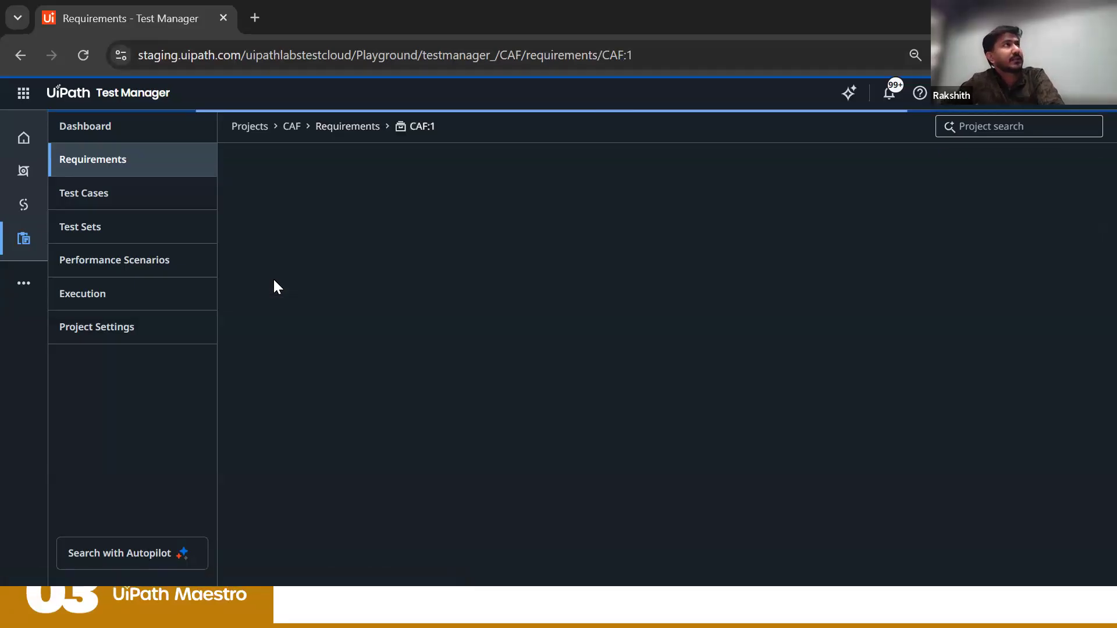
Step: Examine the requirement's user flow, acceptance criteria and linked test cases
scroll(273, 279, "down", 15)
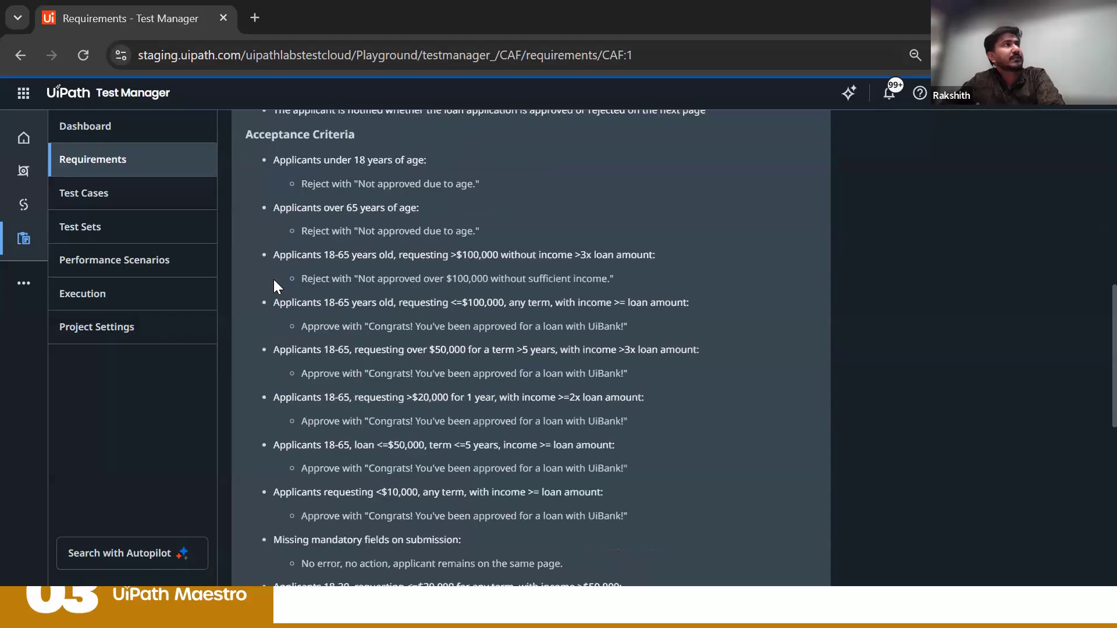
scroll(273, 282, "up", 15)
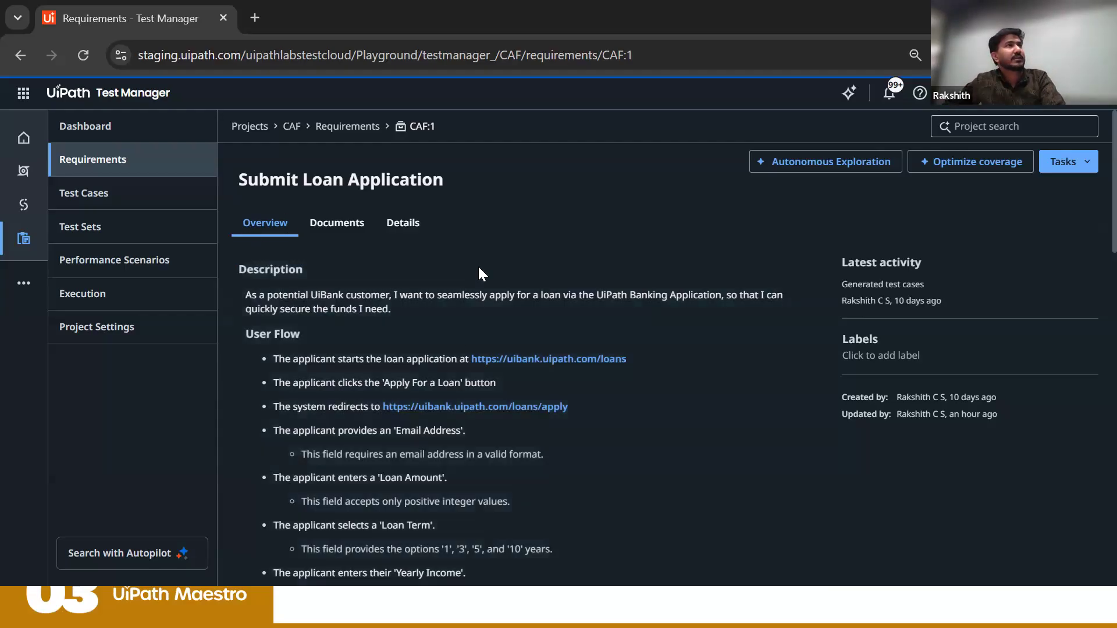
scroll(417, 376, "down", 9)
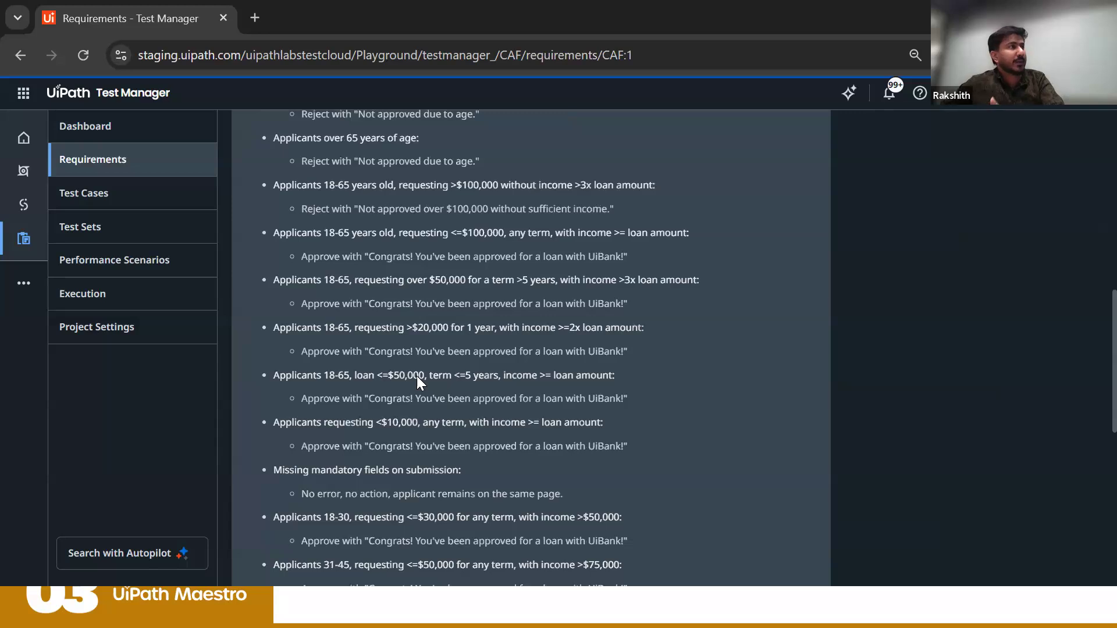
scroll(417, 375, "down", 7)
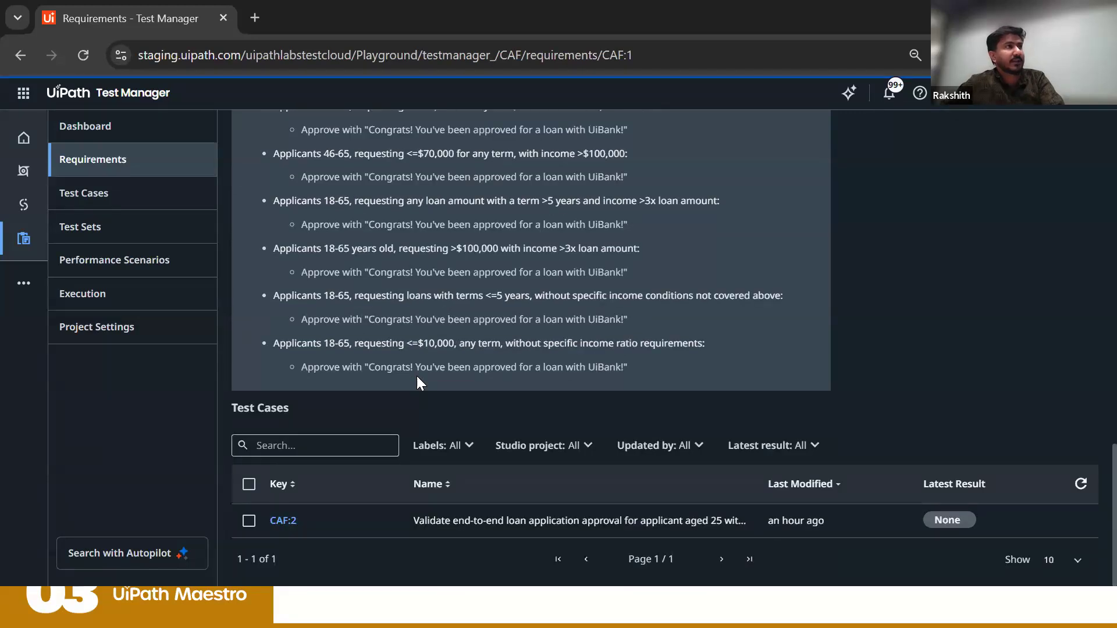
scroll(294, 429, "up", 2)
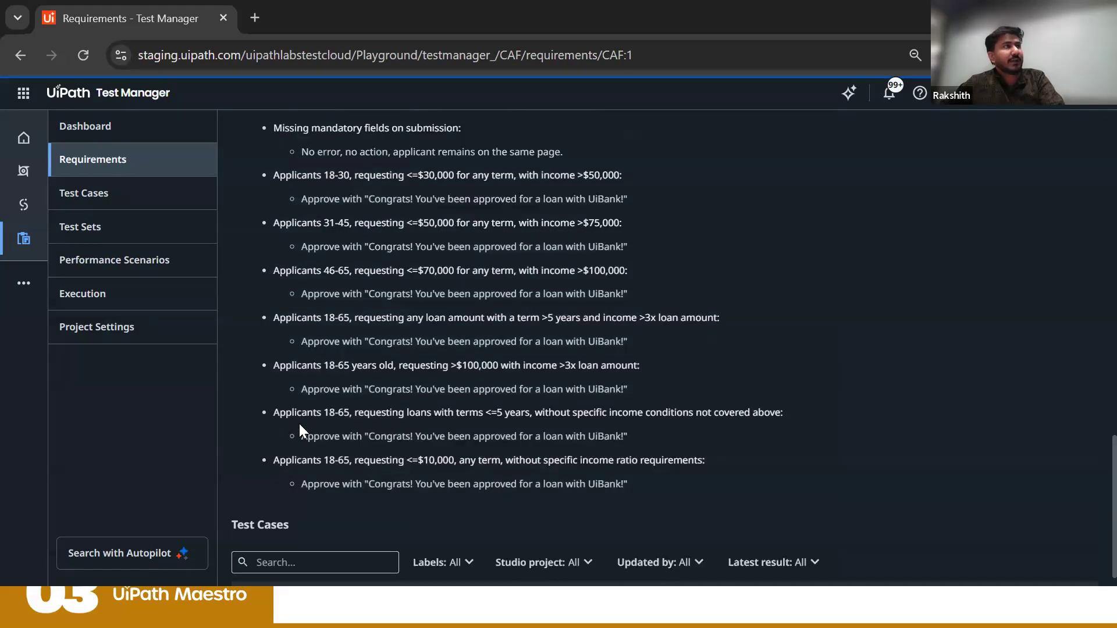
scroll(299, 429, "up", 15)
scroll(328, 462, "down", 17)
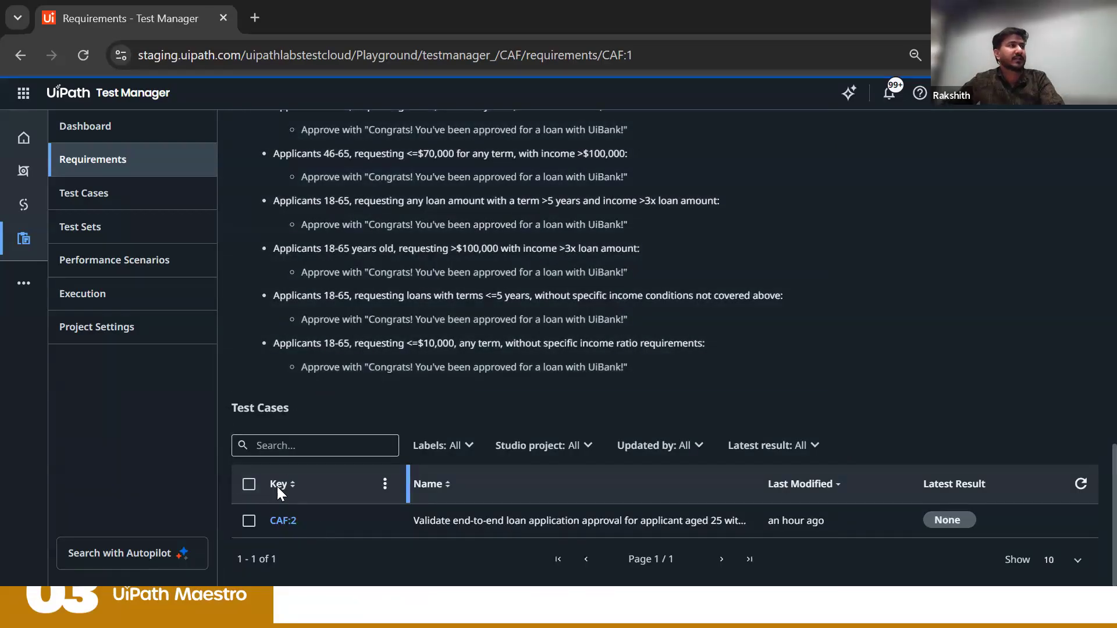
scroll(276, 486, "up", 15)
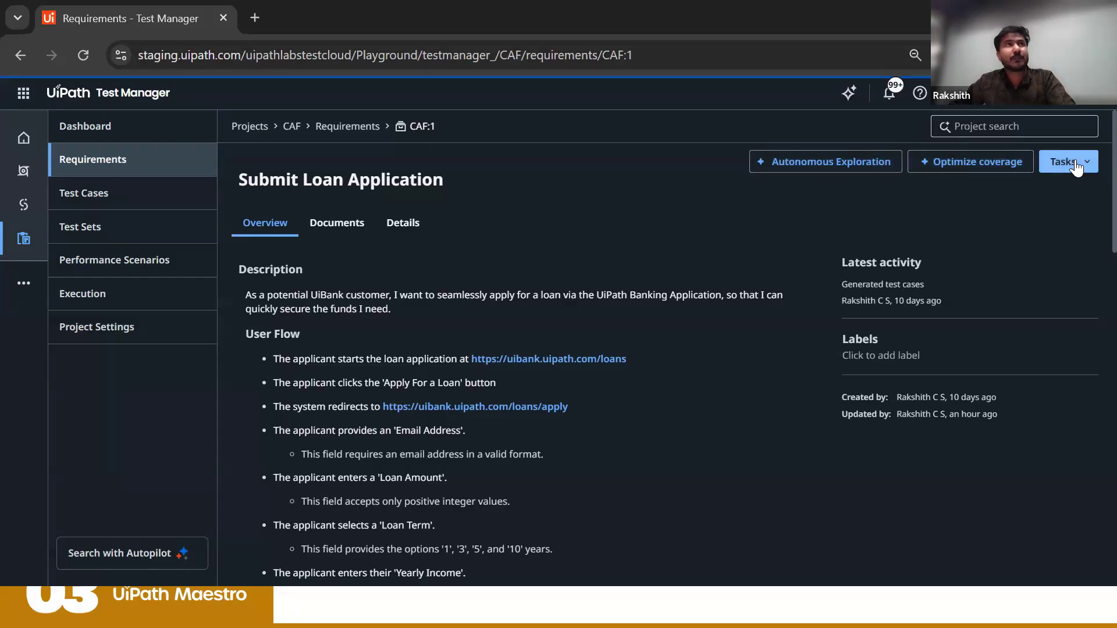
Step: Start a quality evaluation of the requirement under Optimize coverage, including bank loan image.png as additional context
left_click(960, 167)
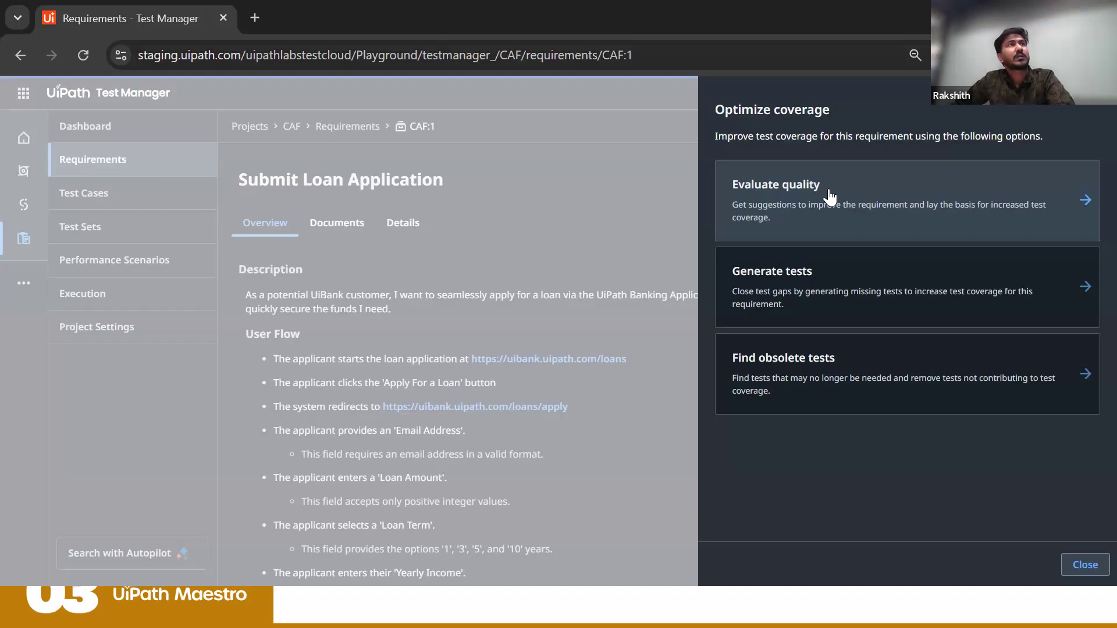
left_click(791, 192)
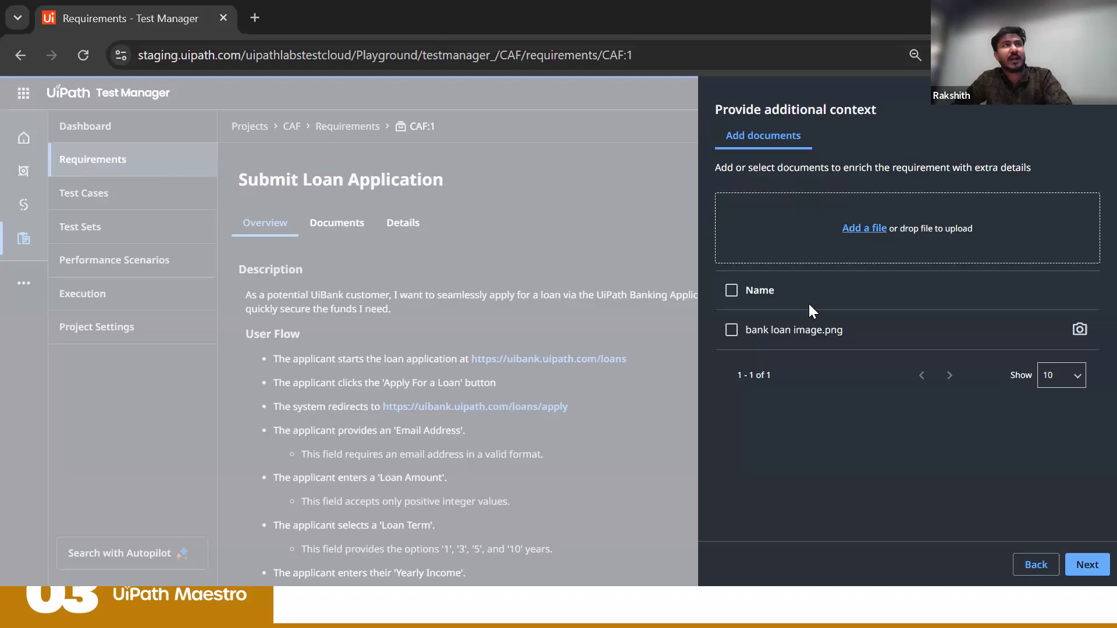
left_click(730, 333)
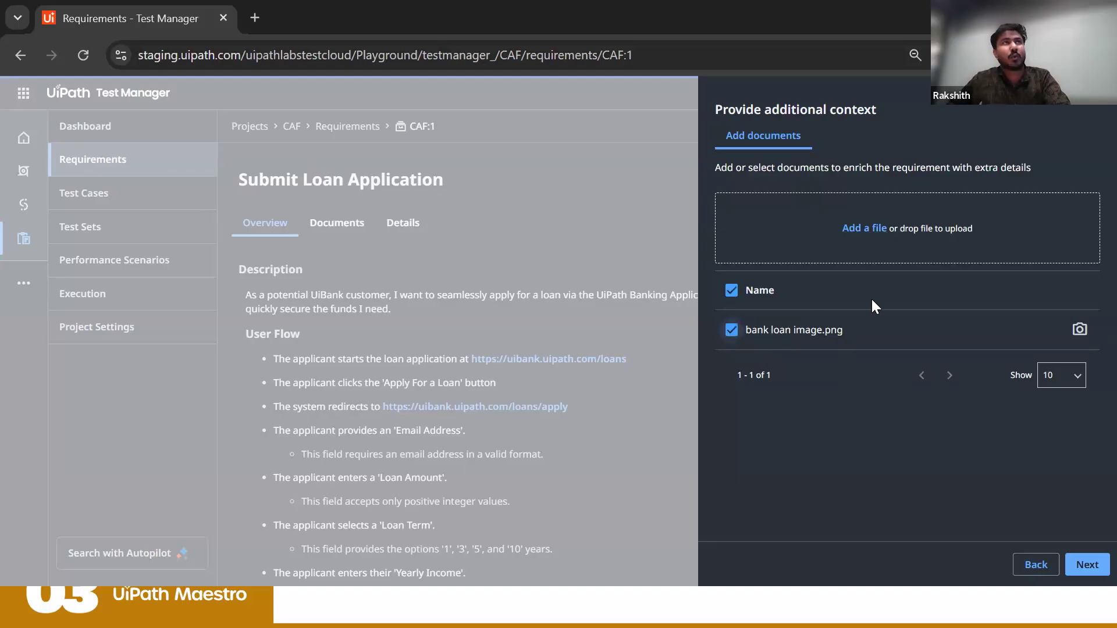
left_click(1087, 564)
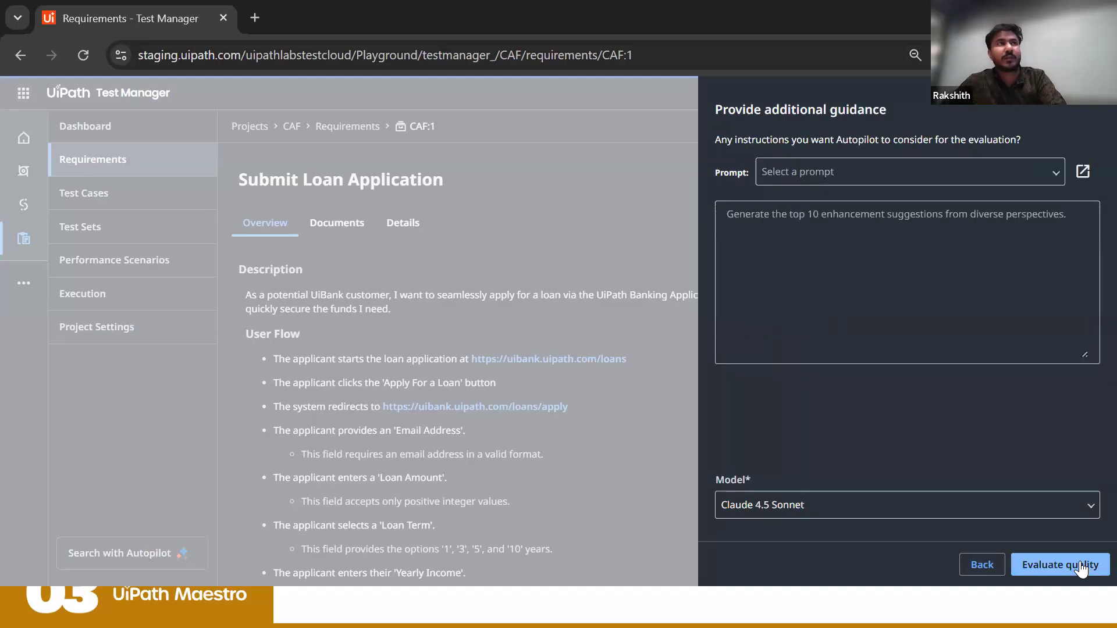
Step: Try the Performance Evaluation and Multifaceted Audit prompts as guidance and review the instructions they supply
left_click(920, 179)
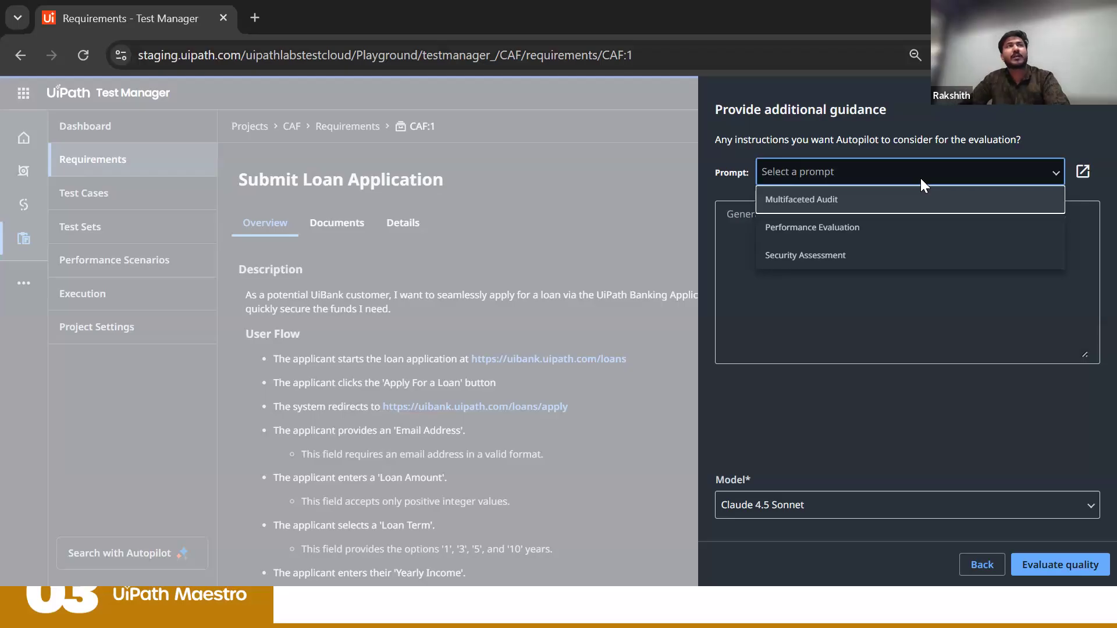
left_click(875, 238)
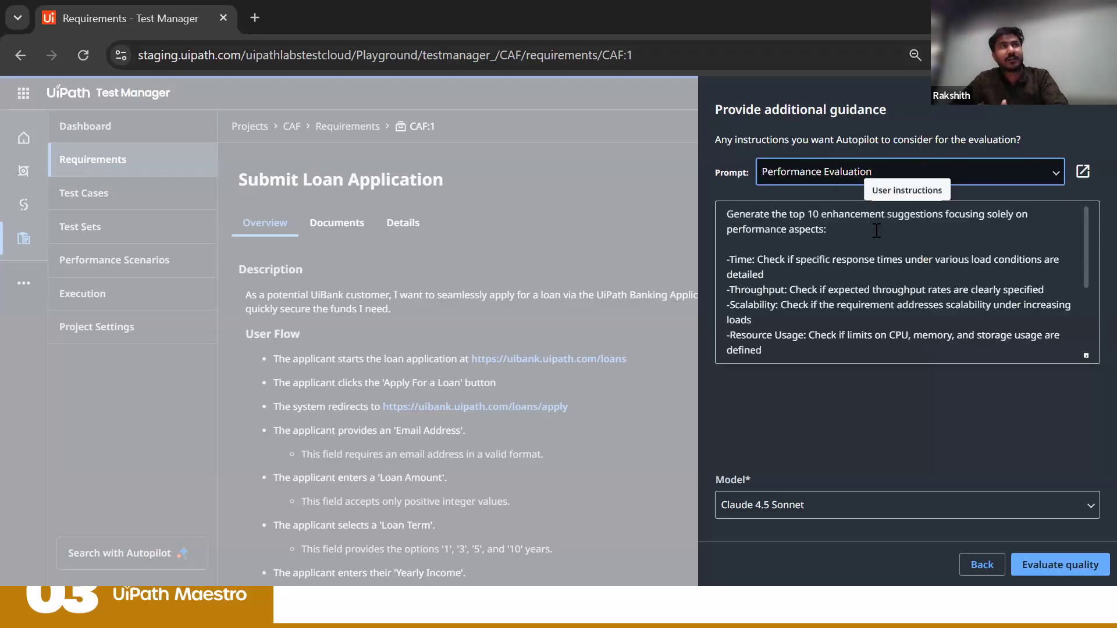
scroll(876, 230, "down", 3)
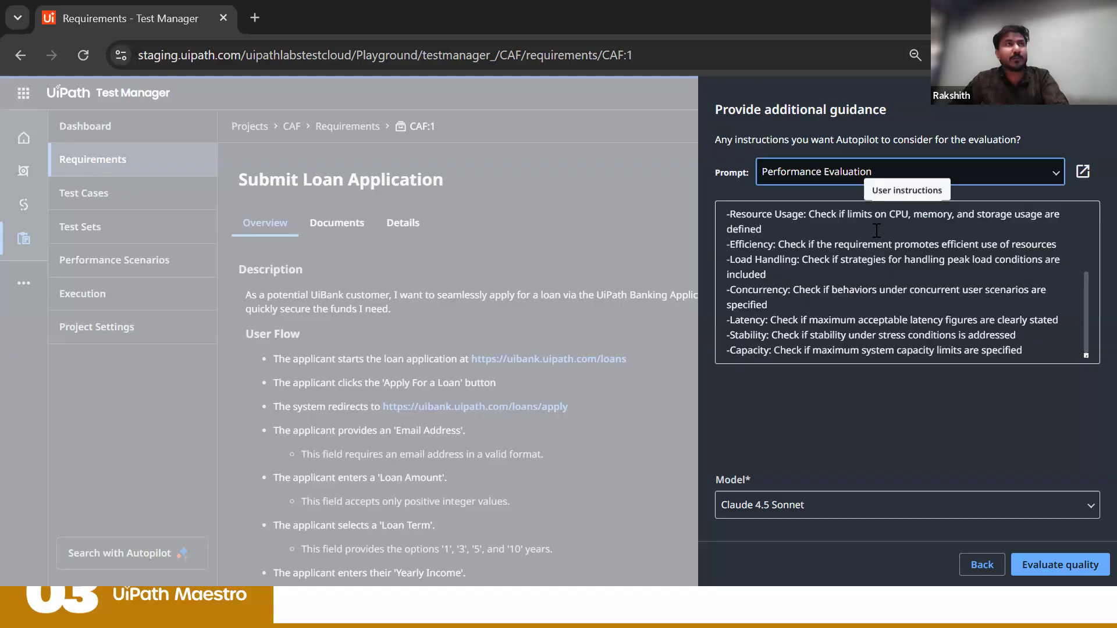
scroll(876, 231, "up", 3)
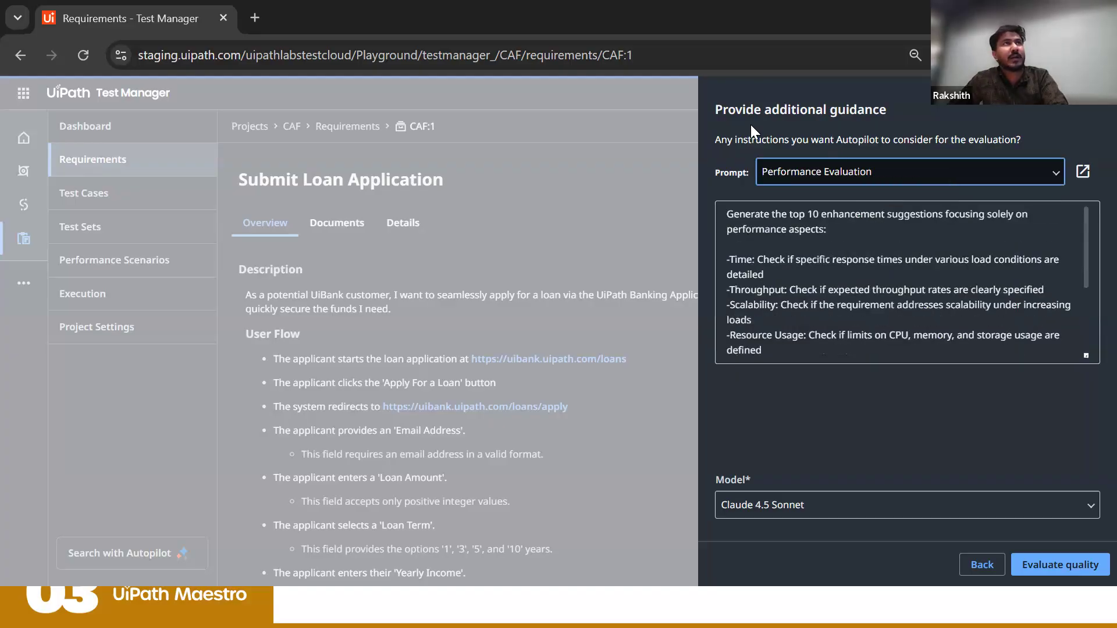
left_click(819, 179)
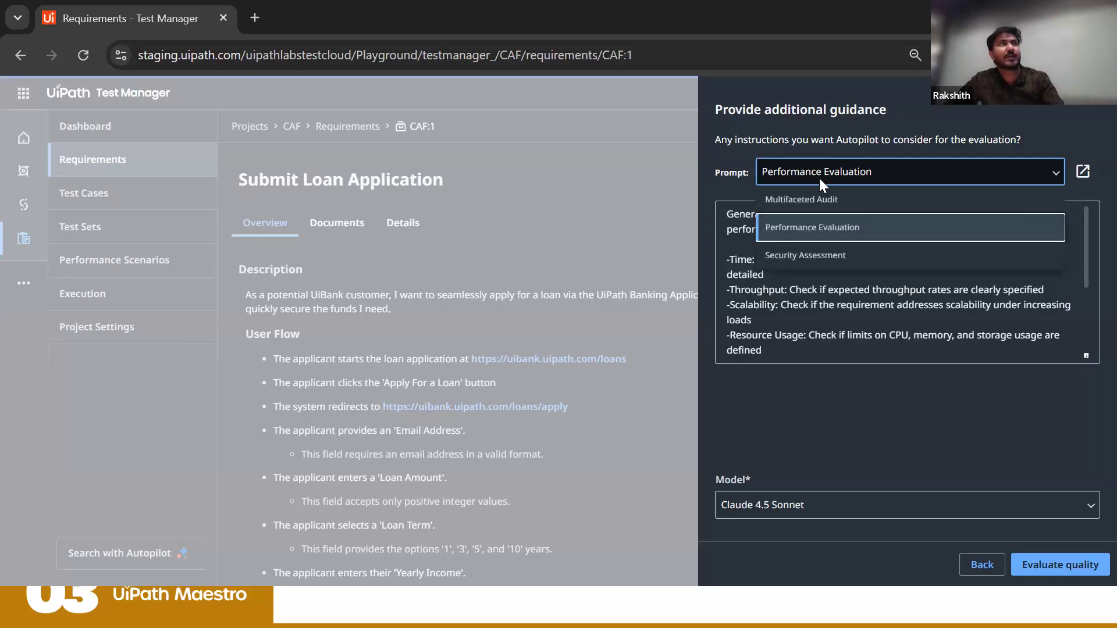
left_click(813, 208)
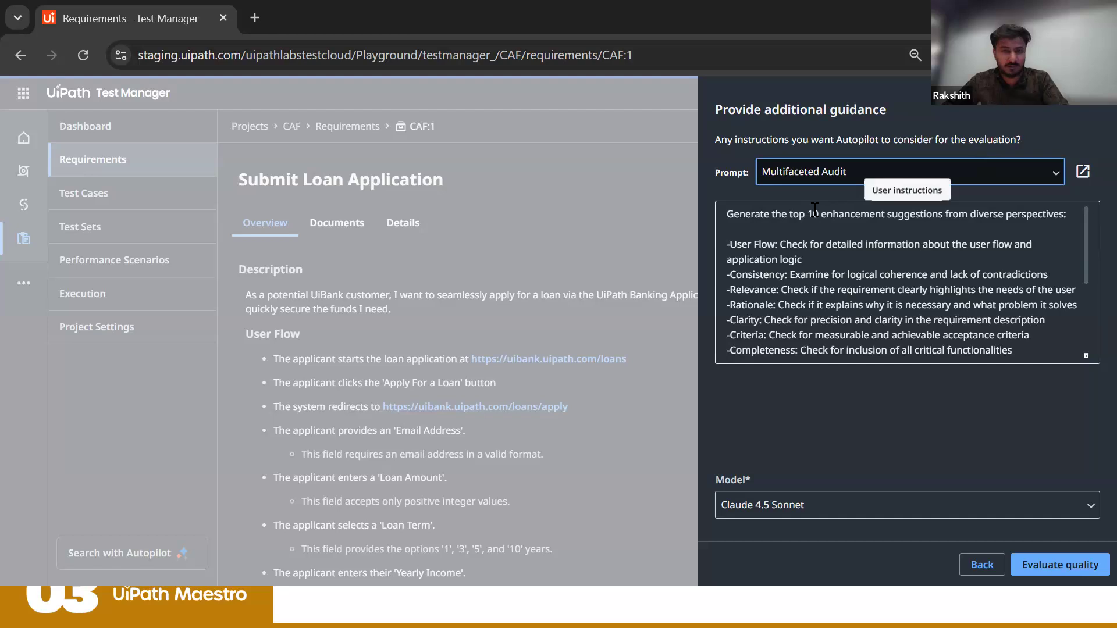
Step: Select the Security Assessment prompt as evaluation guidance and read through its instructions
left_click(846, 164)
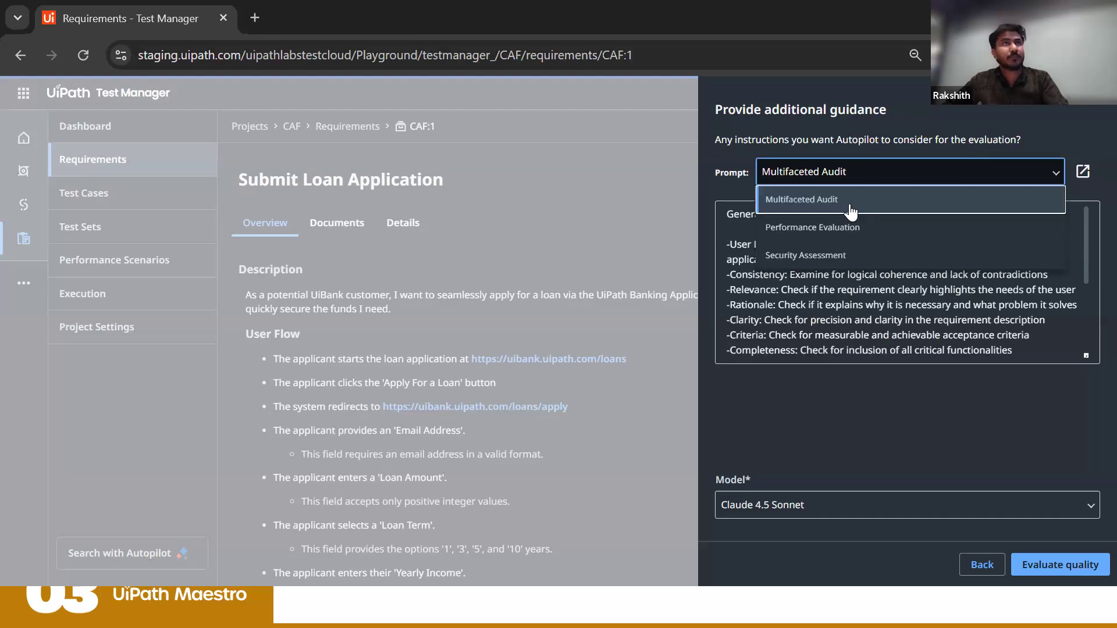
left_click(846, 258)
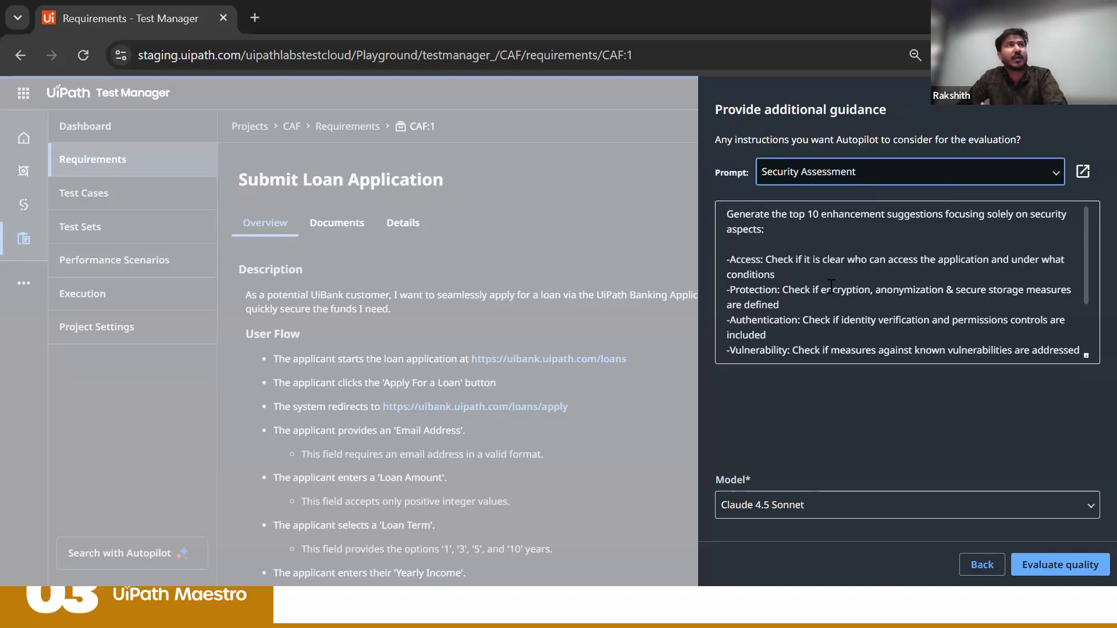
scroll(836, 285, "down", 2)
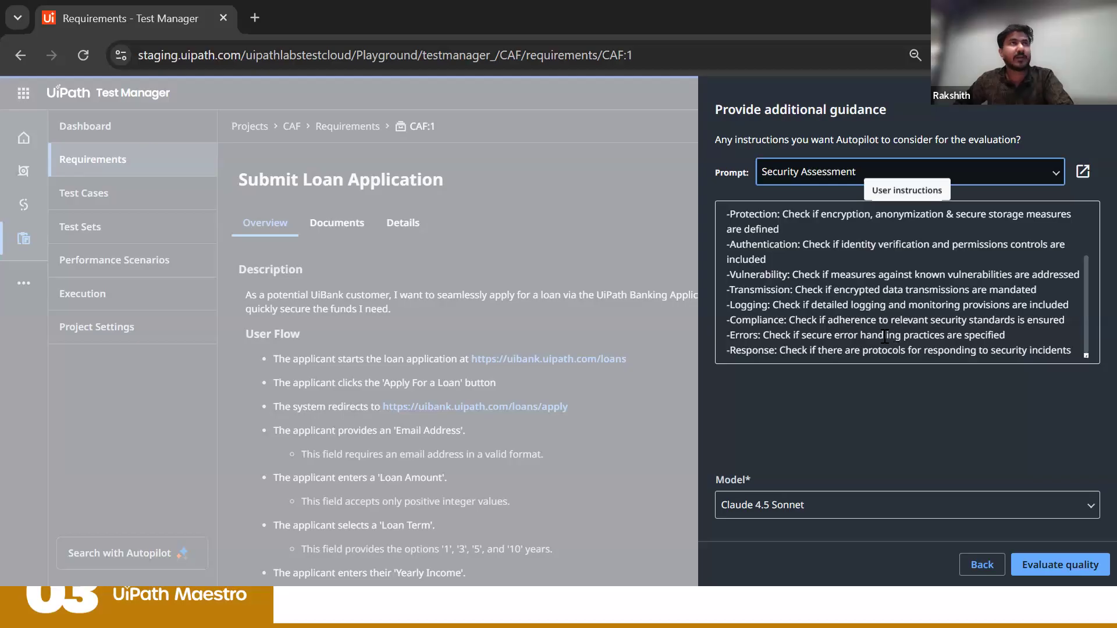
Step: Replace the Compliance, Errors and Response lines of the guidance instructions with a "- Boundary value testing" line
left_click_drag(1071, 350, 671, 329)
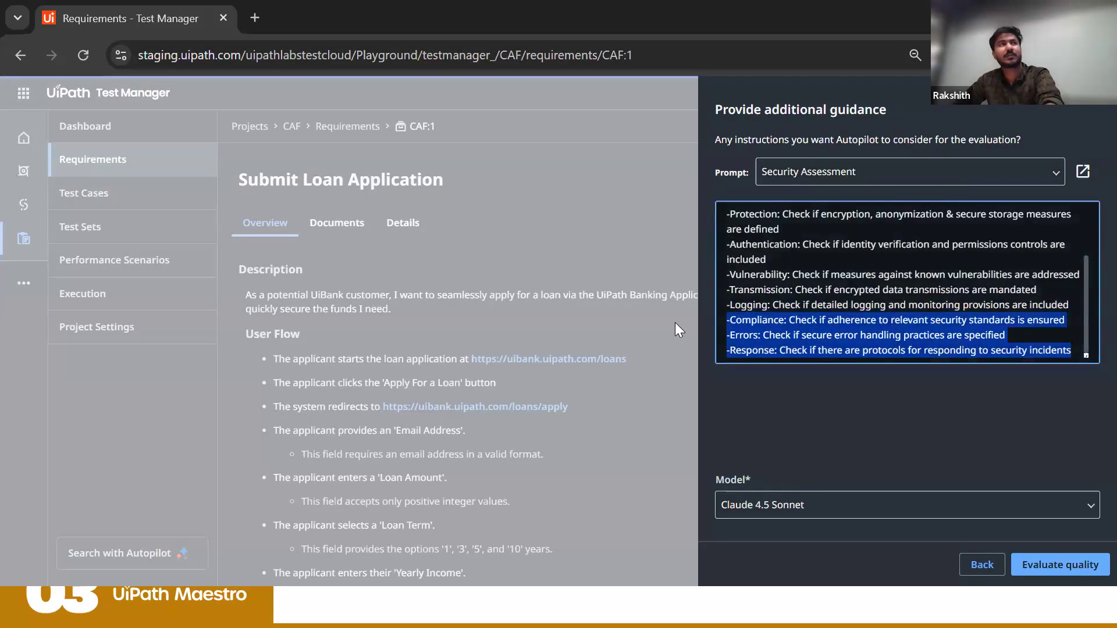
key("BackSpace")
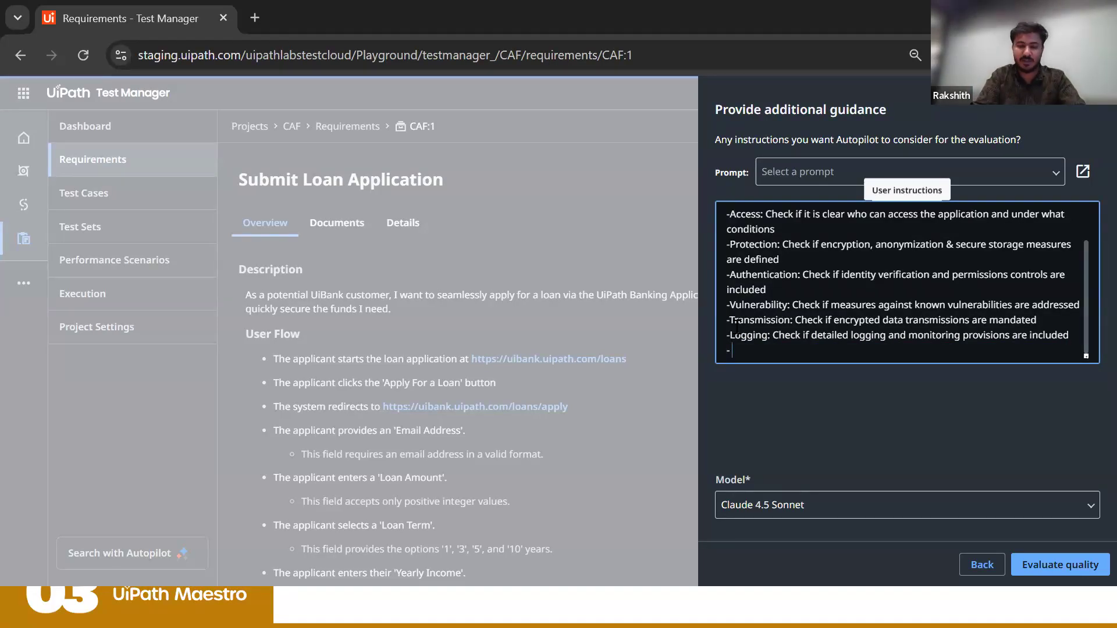
type("Bound")
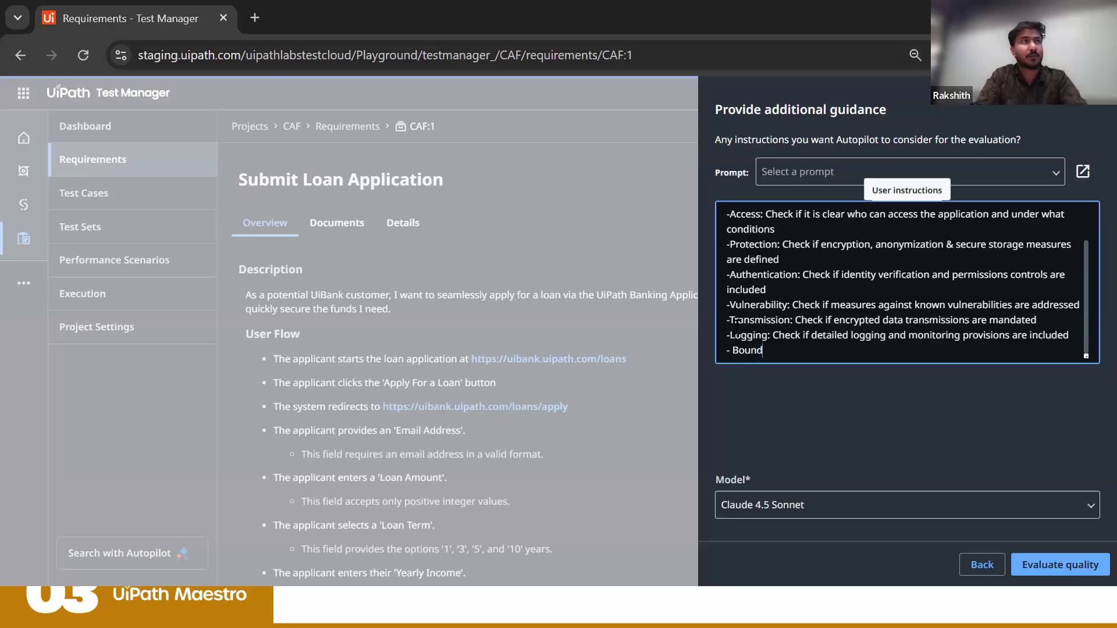
type("ary")
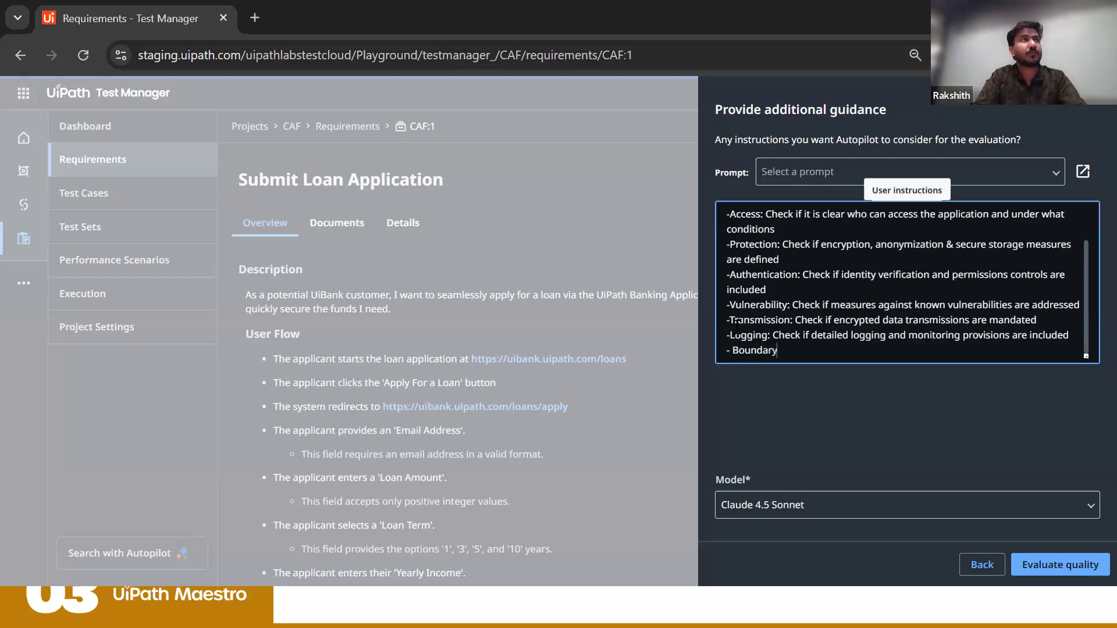
type(" value ")
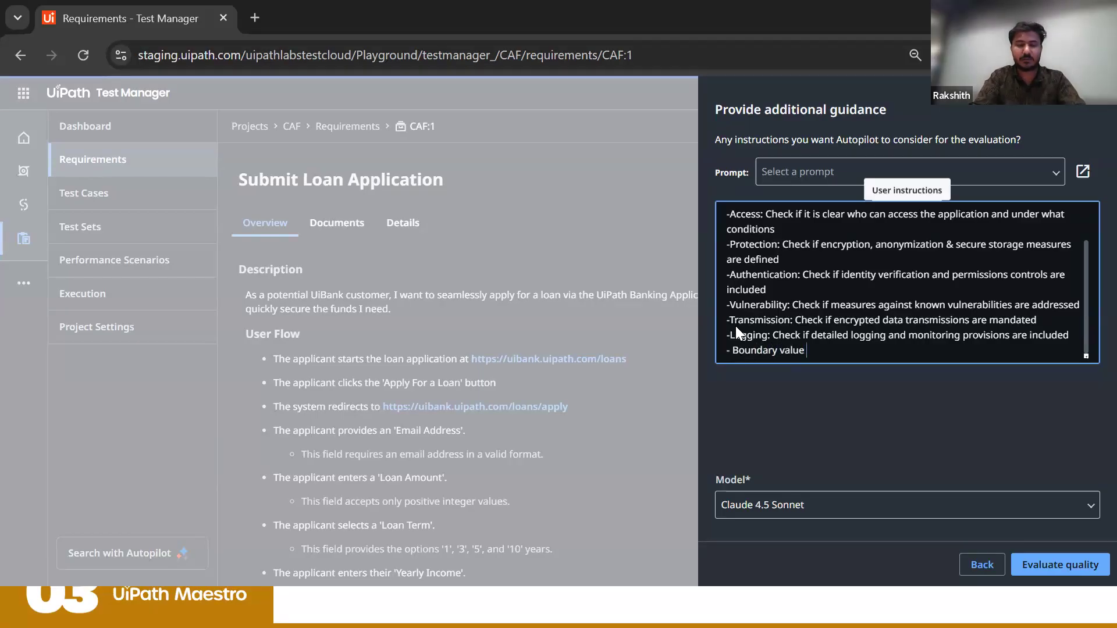
type("testin")
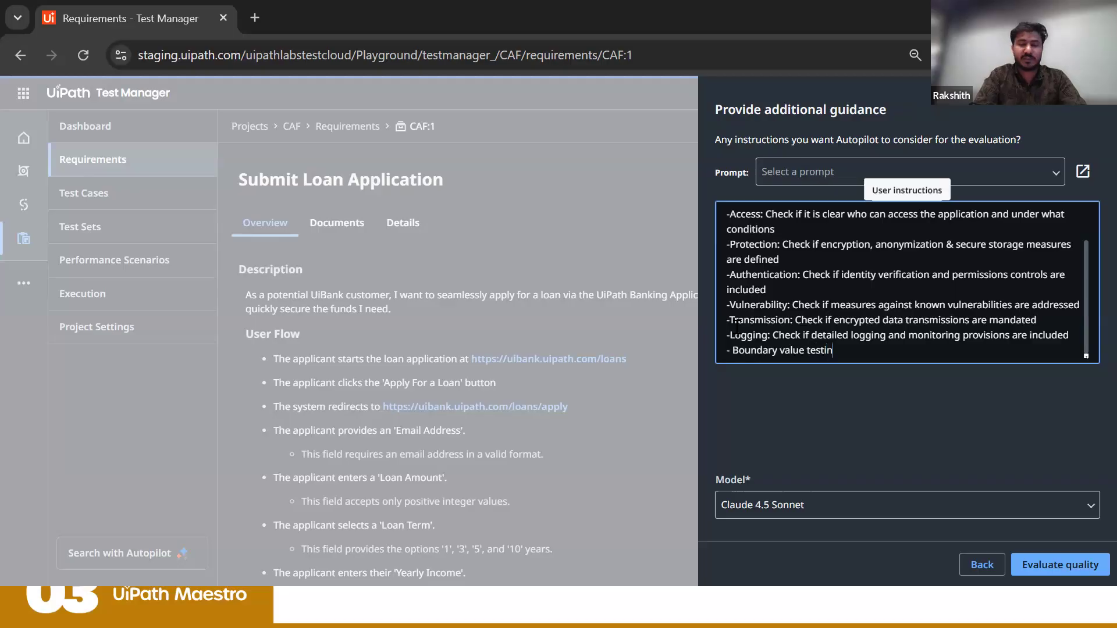
type("g")
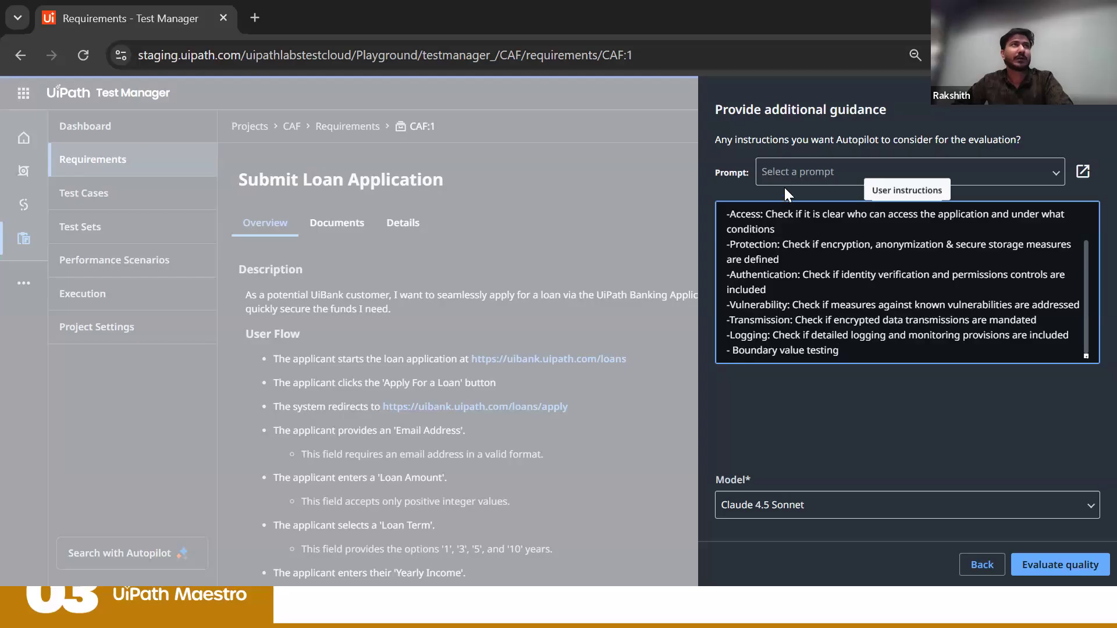
Step: Apply the Performance Evaluation prompt as guidance, review the available models, and run the quality evaluation with Claude 4.5 Sonnet
left_click(792, 171)
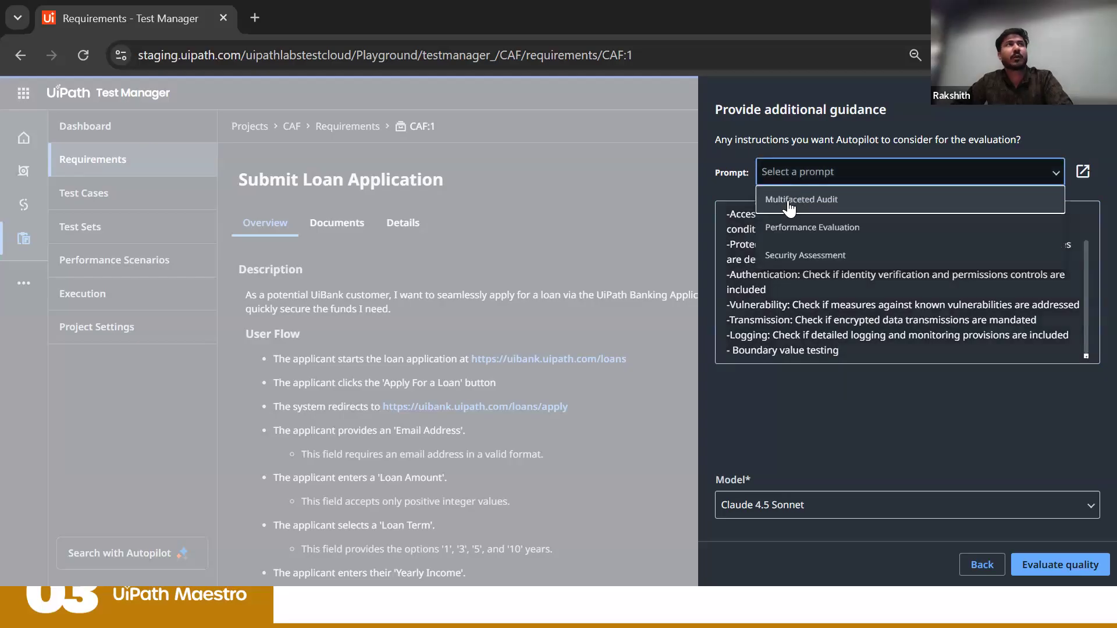
left_click(786, 237)
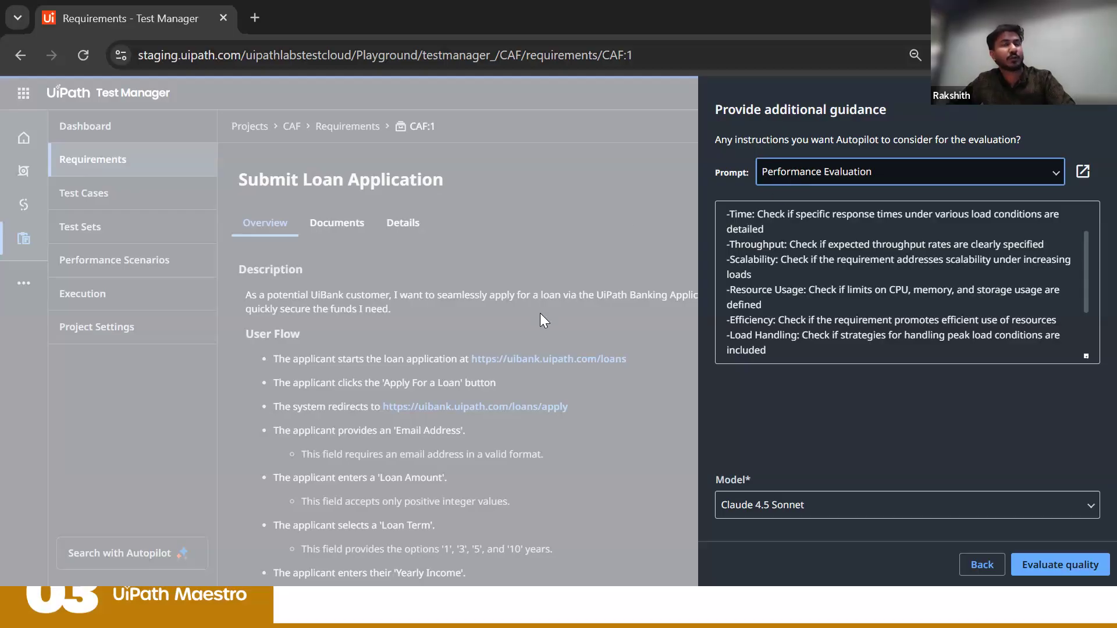
left_click(788, 500)
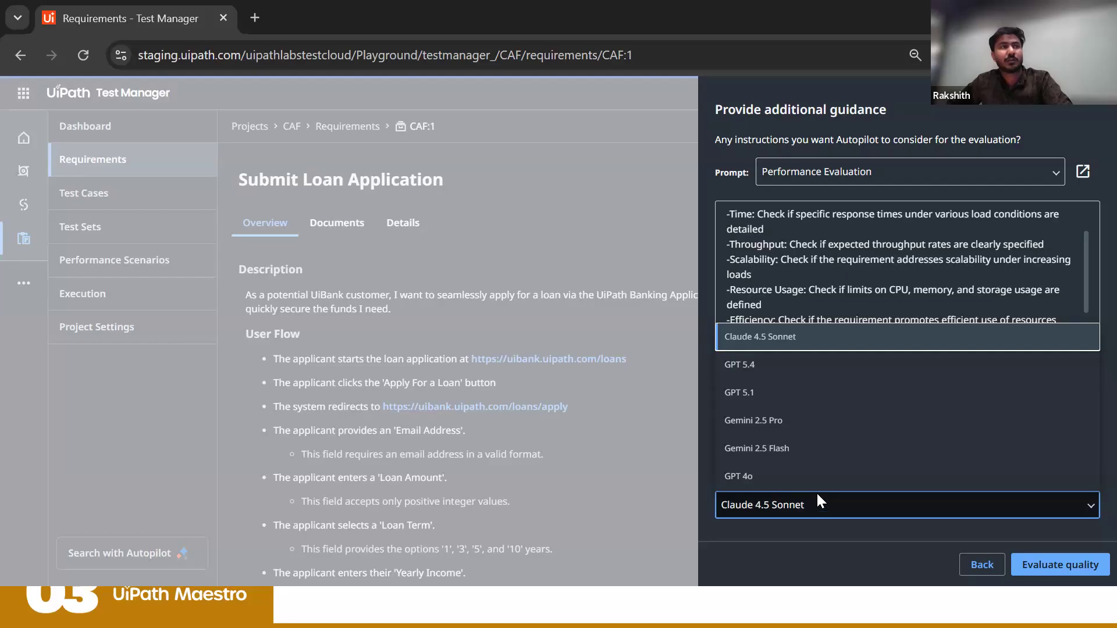
left_click(817, 498)
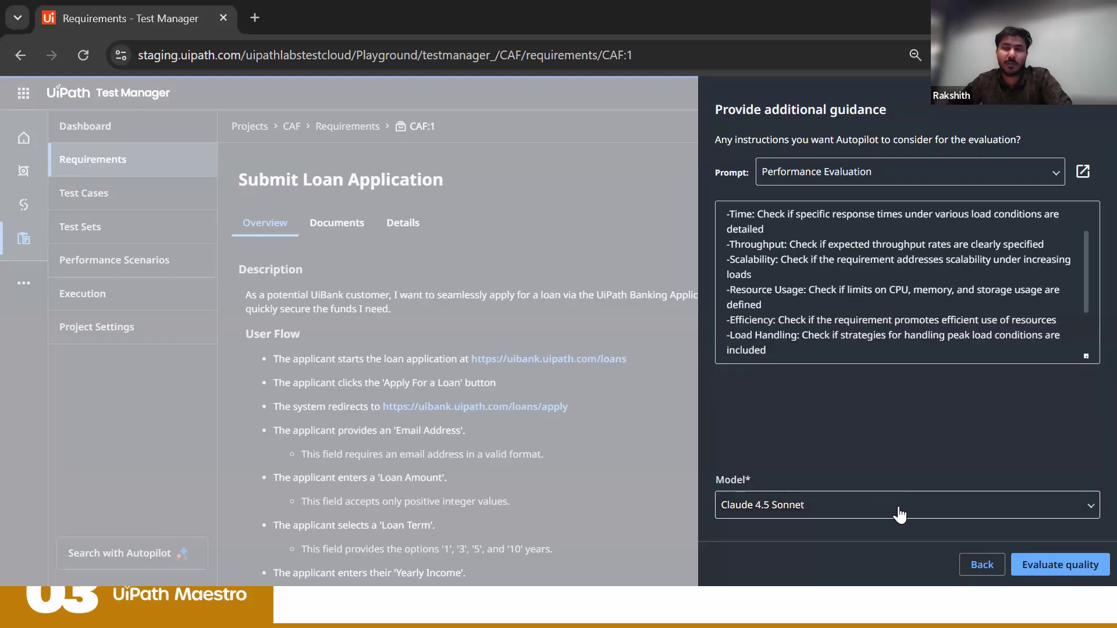
left_click(1040, 567)
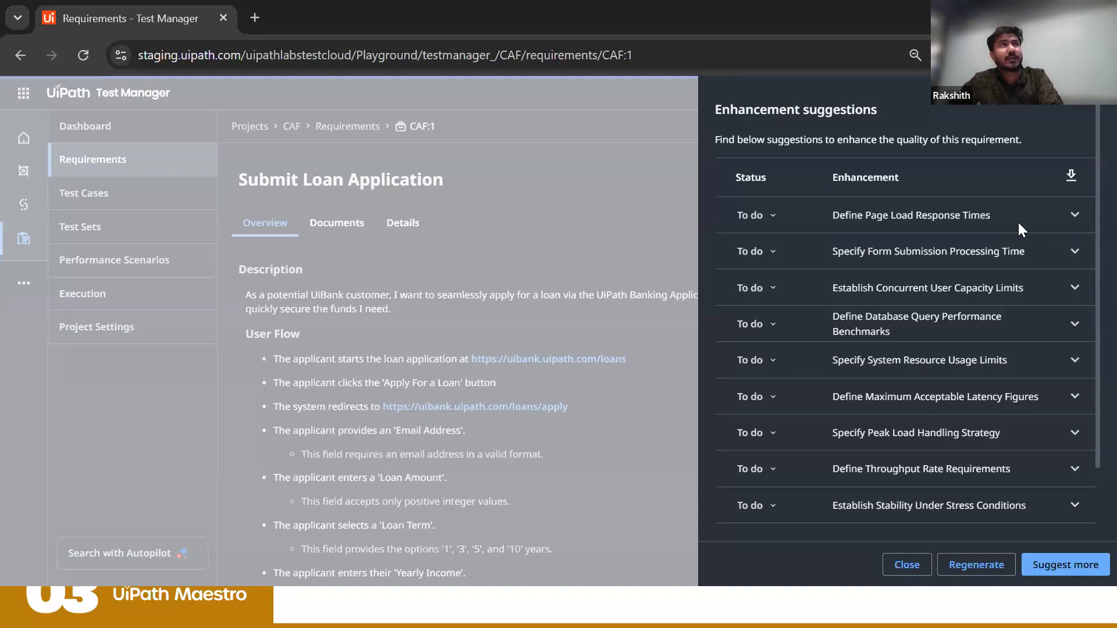
Step: Read the details of the Define Page Load Response Times and Specify Form Submission Processing Time suggestions
left_click(1074, 216)
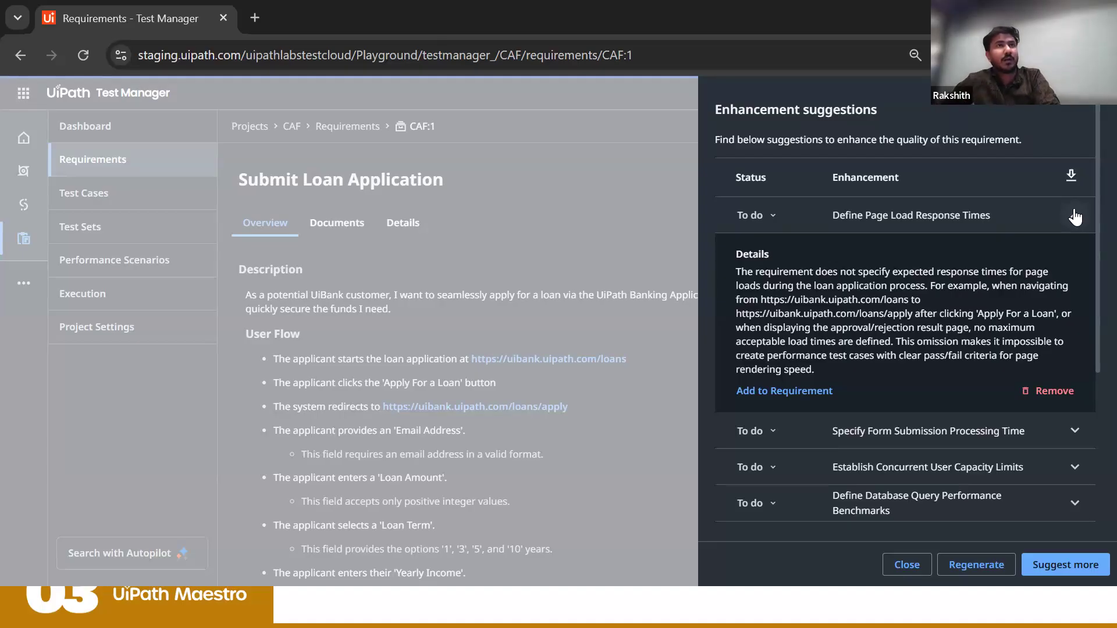
scroll(992, 317, "down", 5)
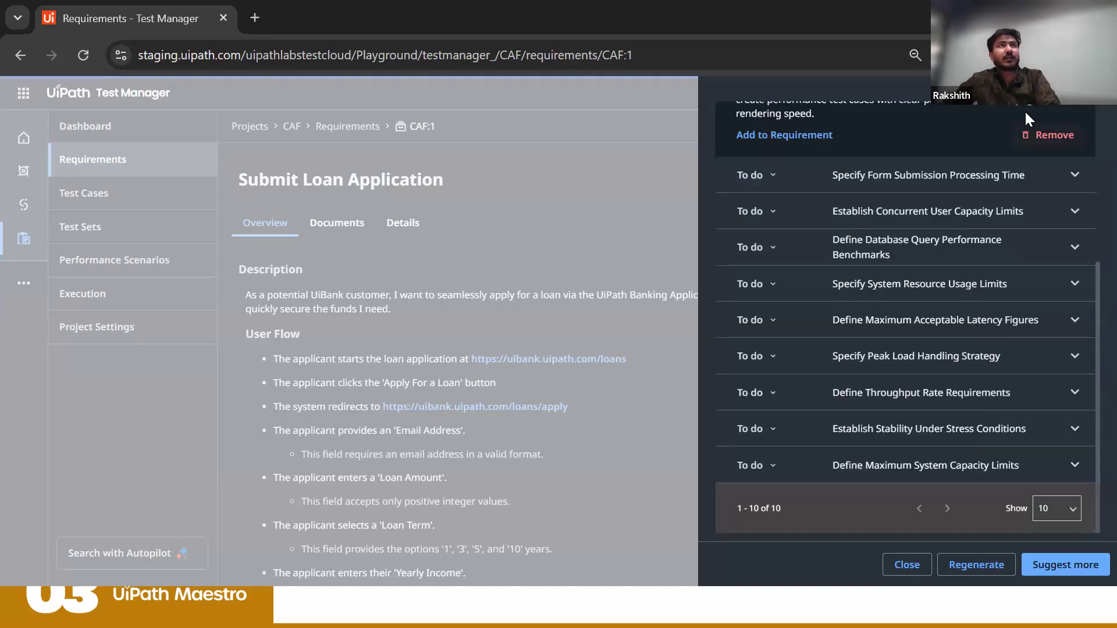
left_click(1087, 170)
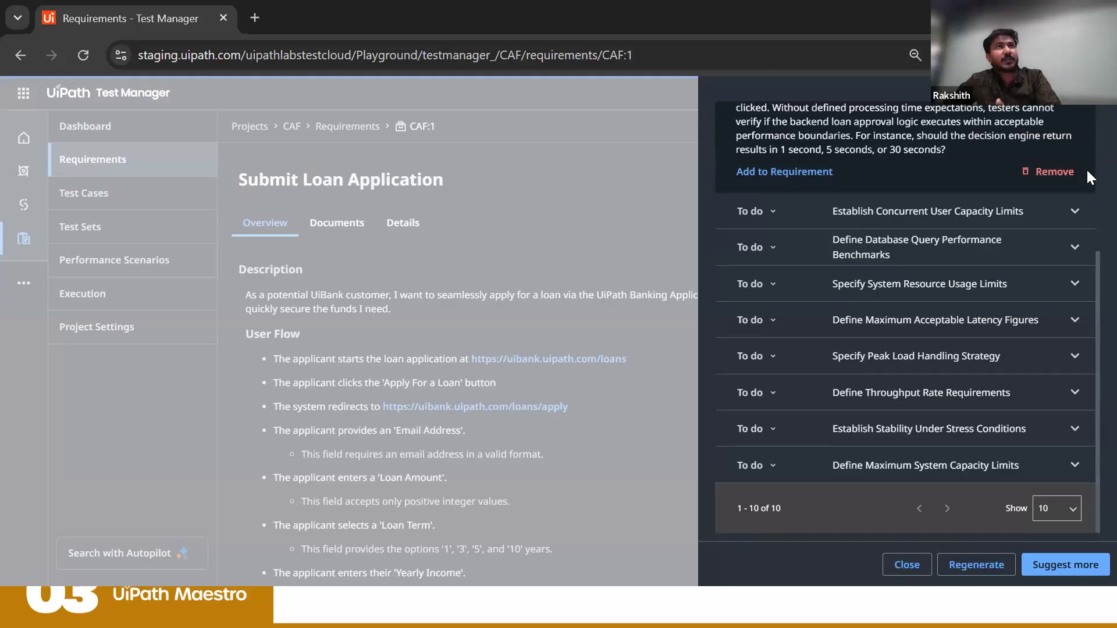
Step: Add the Define Database Query Performance Benchmarks suggestion to the requirement and check its text at the end of the description
left_click(1079, 248)
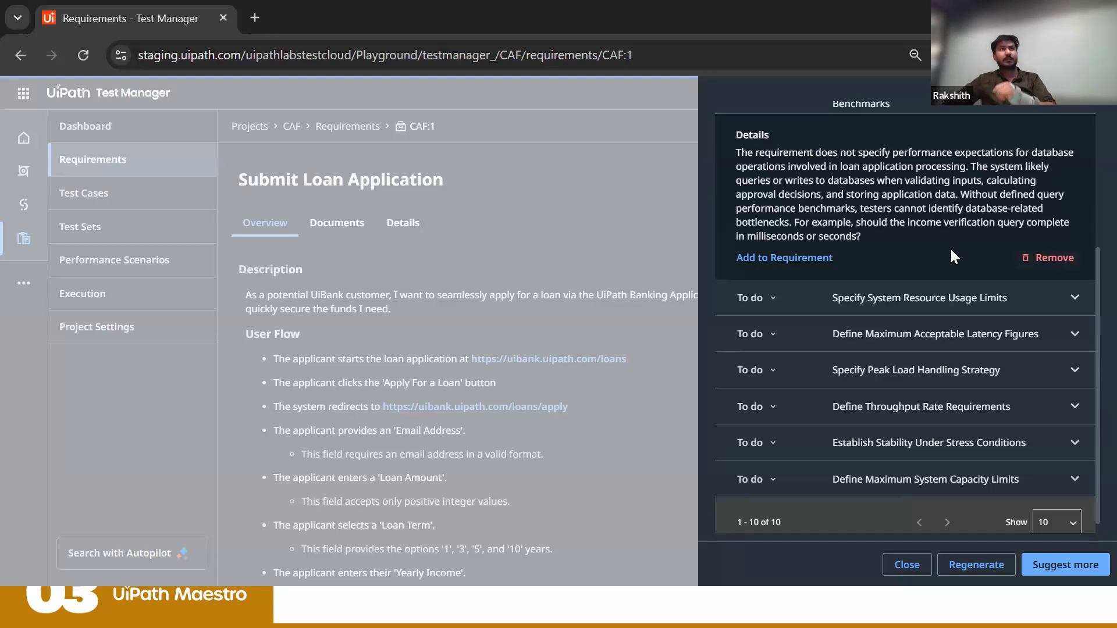
scroll(951, 249, "up", 4)
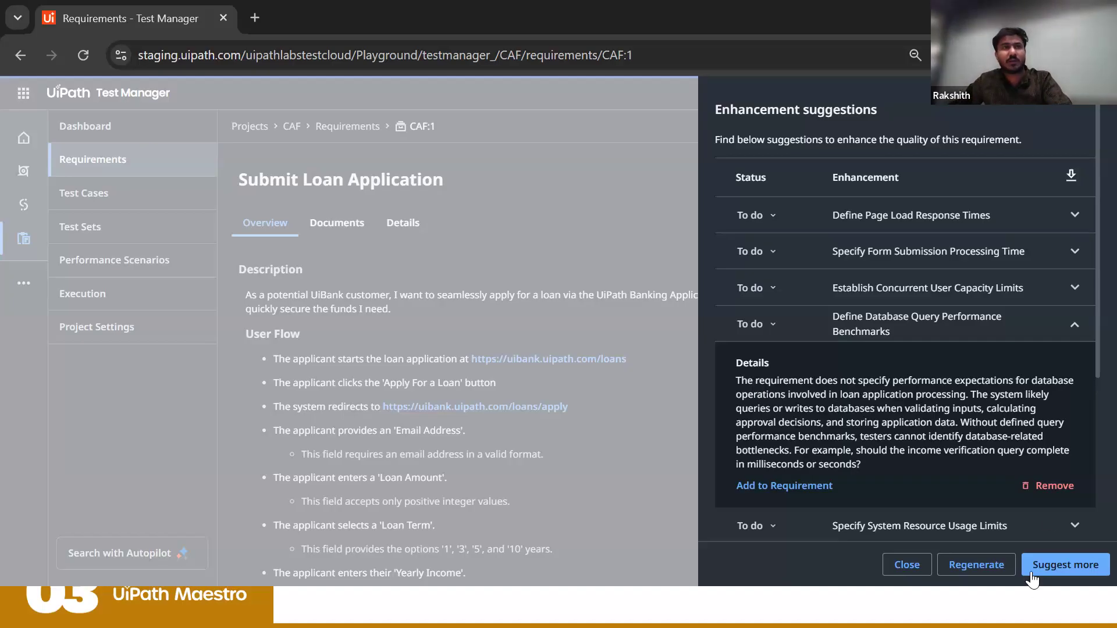
left_click(776, 493)
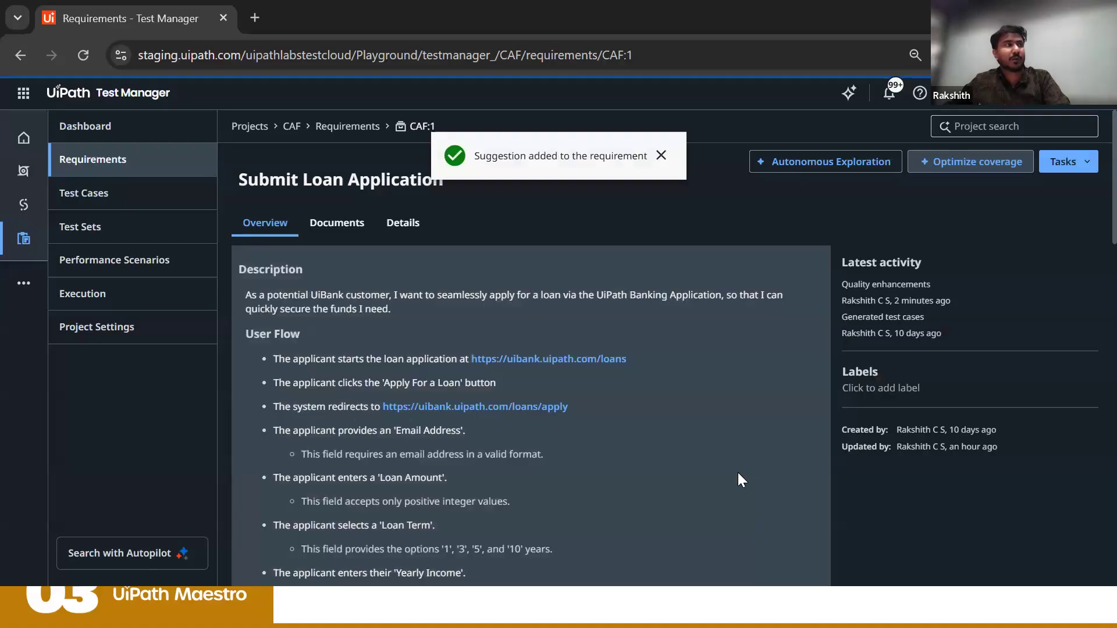
scroll(738, 472, "down", 15)
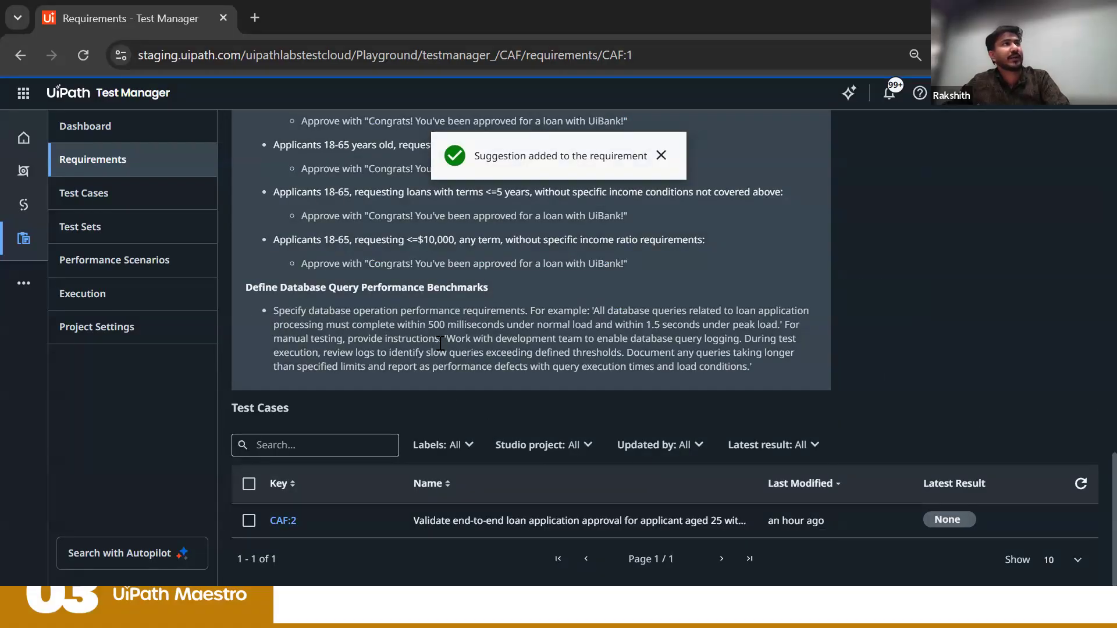
left_click(440, 343)
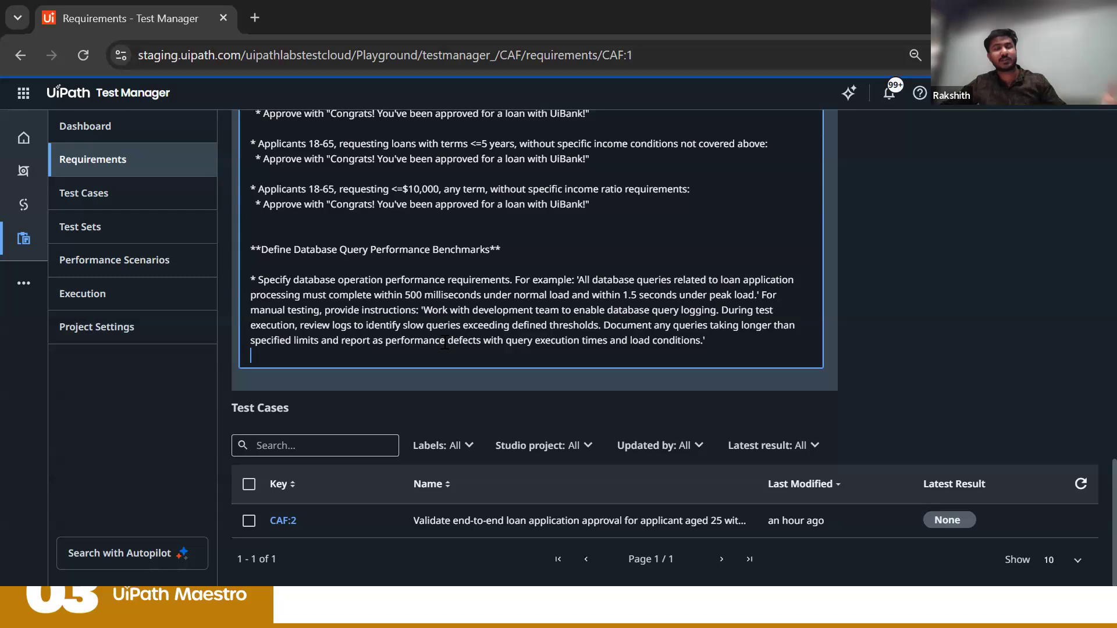
Step: Start generating tests under Optimize coverage, look at the Leverage RAG options, and include bank loan image.png as additional context
scroll(491, 382, "up", 15)
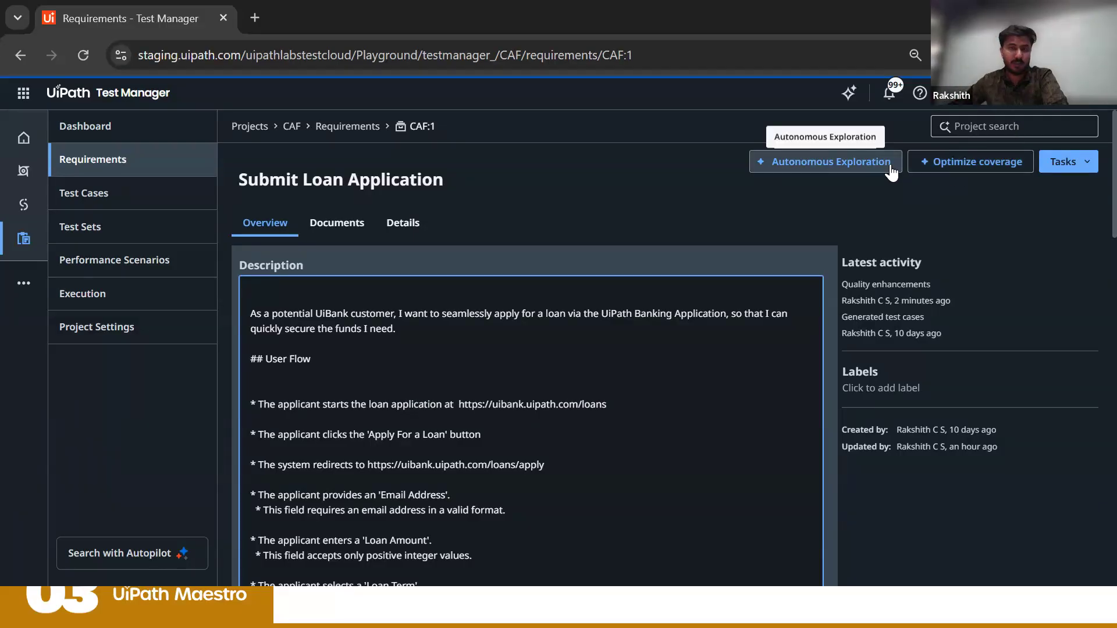
left_click(956, 169)
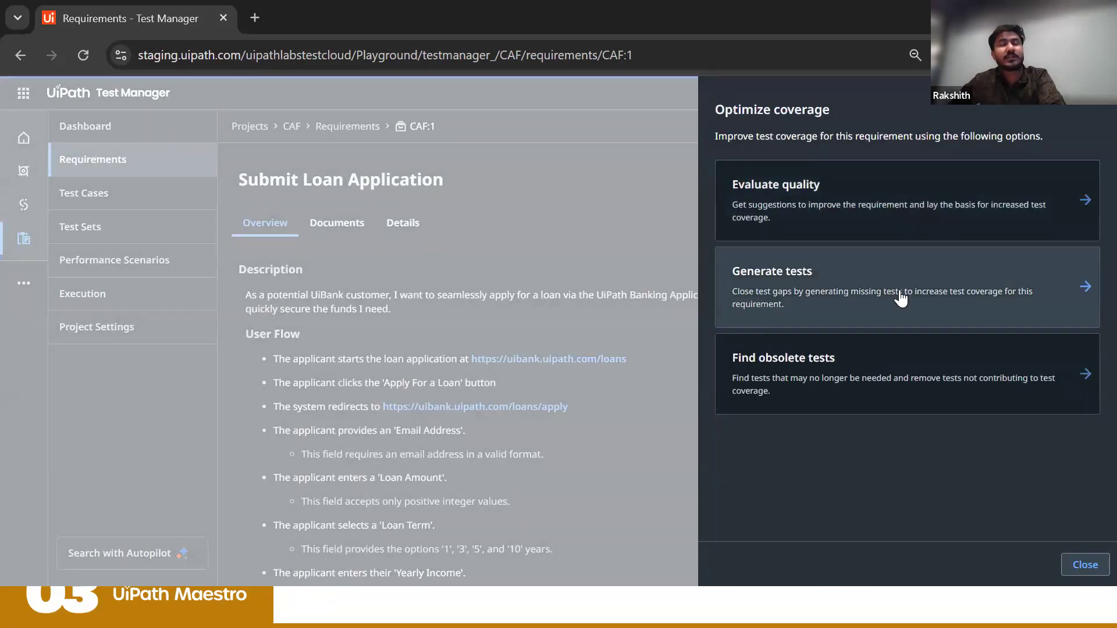
left_click(901, 298)
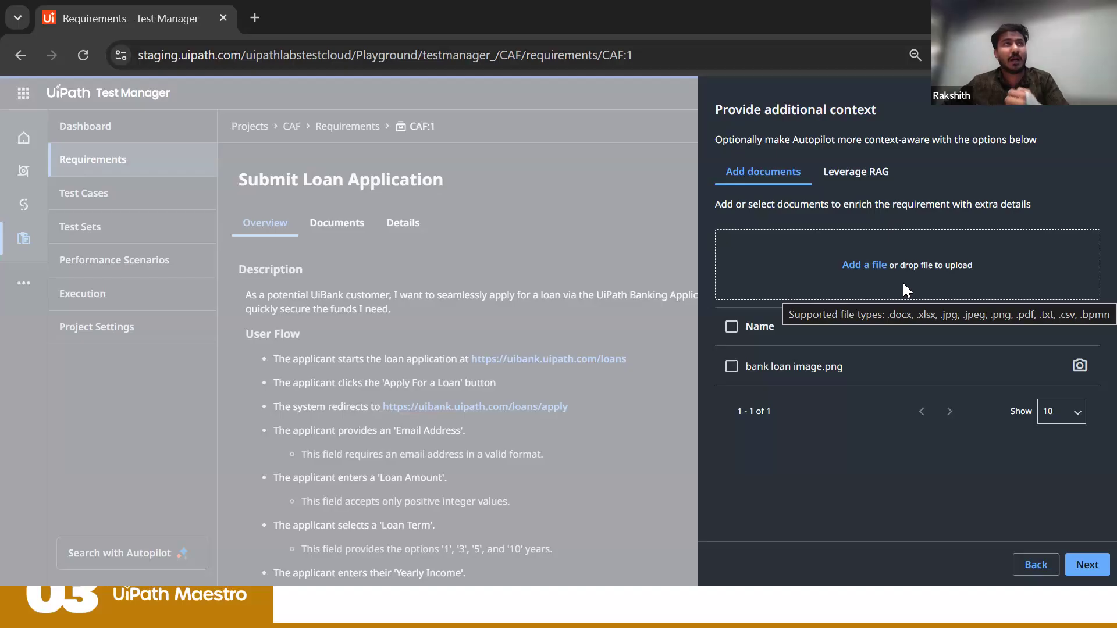
left_click(839, 168)
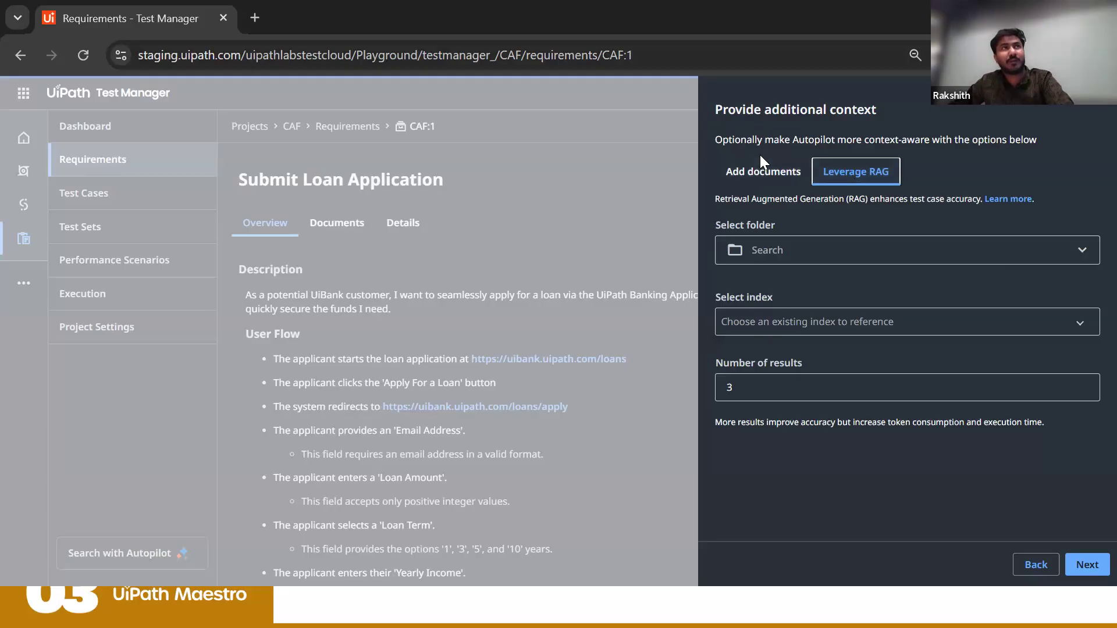
left_click(763, 183)
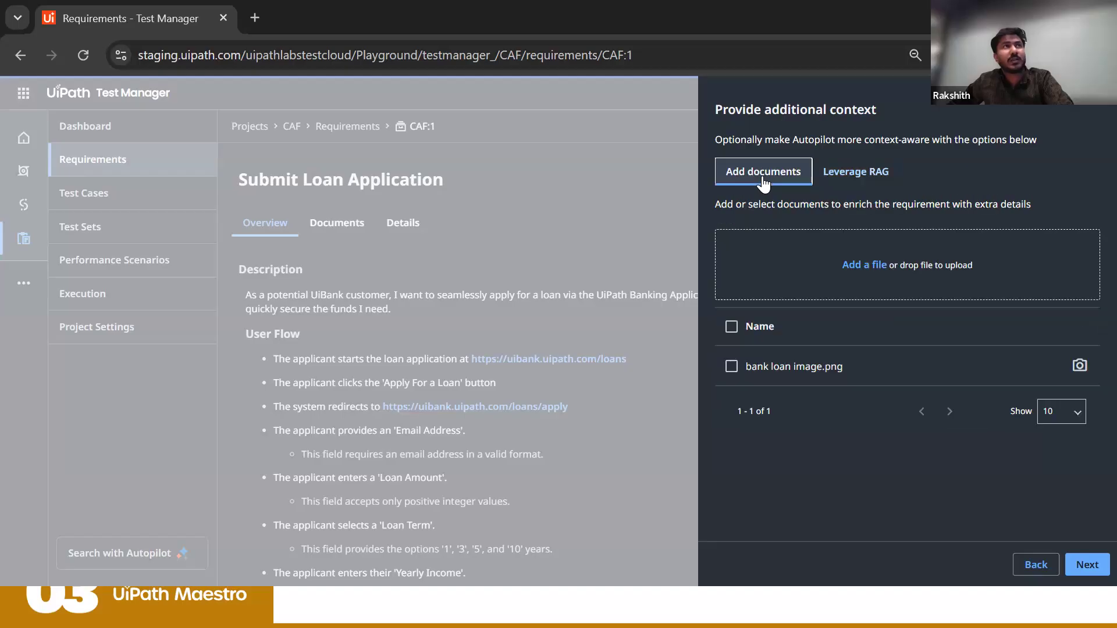
left_click(732, 367)
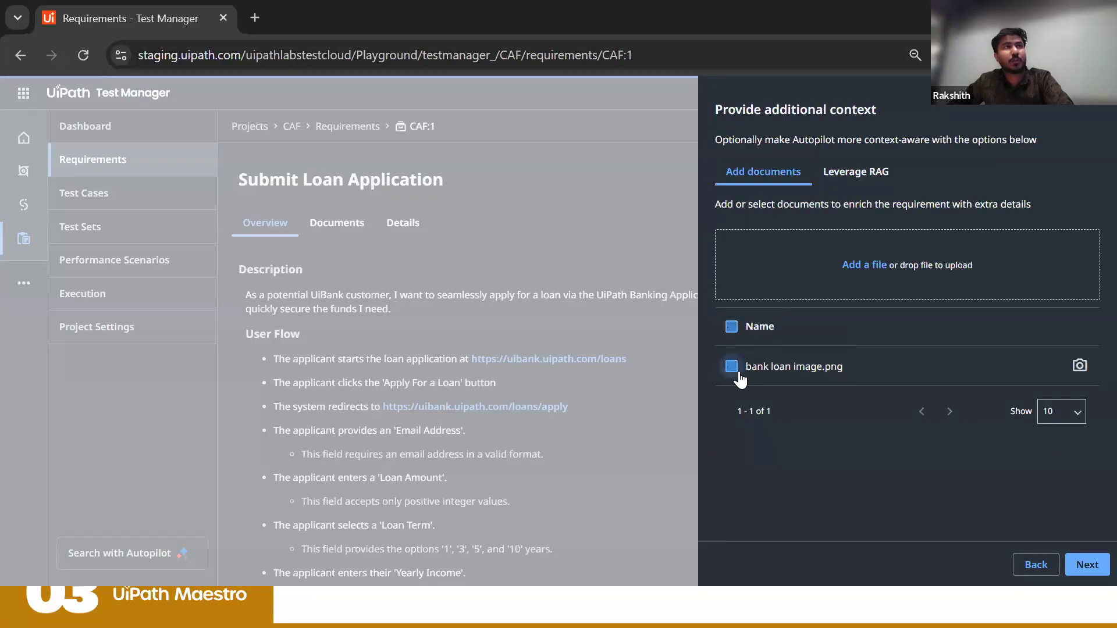
left_click(1073, 558)
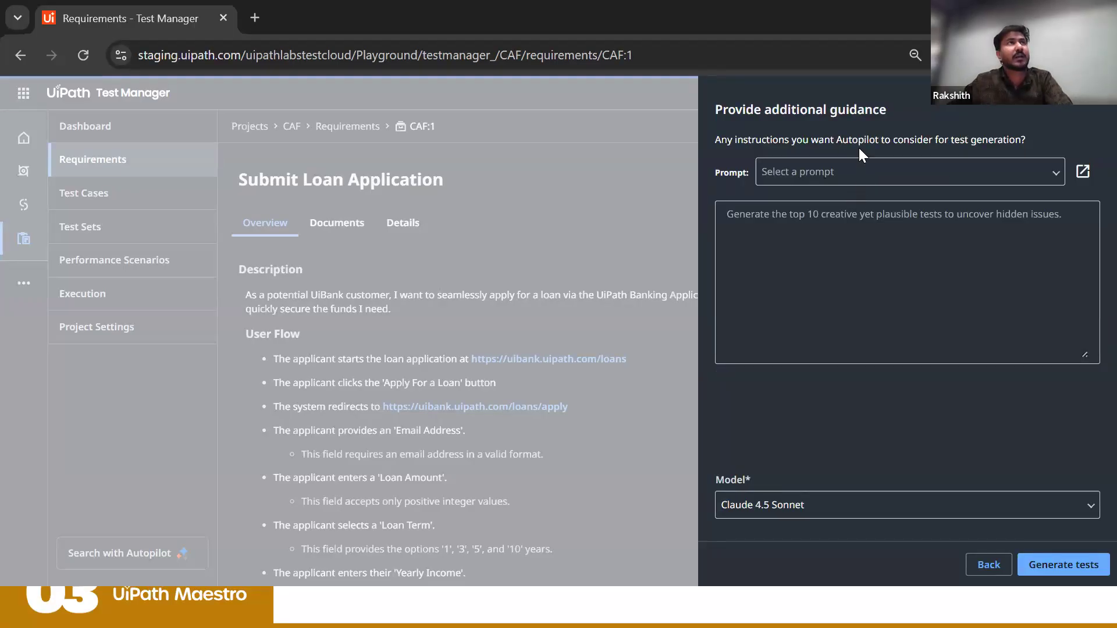
Step: Try the Valid E2E Scenario Testing prompt and select Boundary-Value Testing as the guidance for test generation instead
left_click(853, 176)
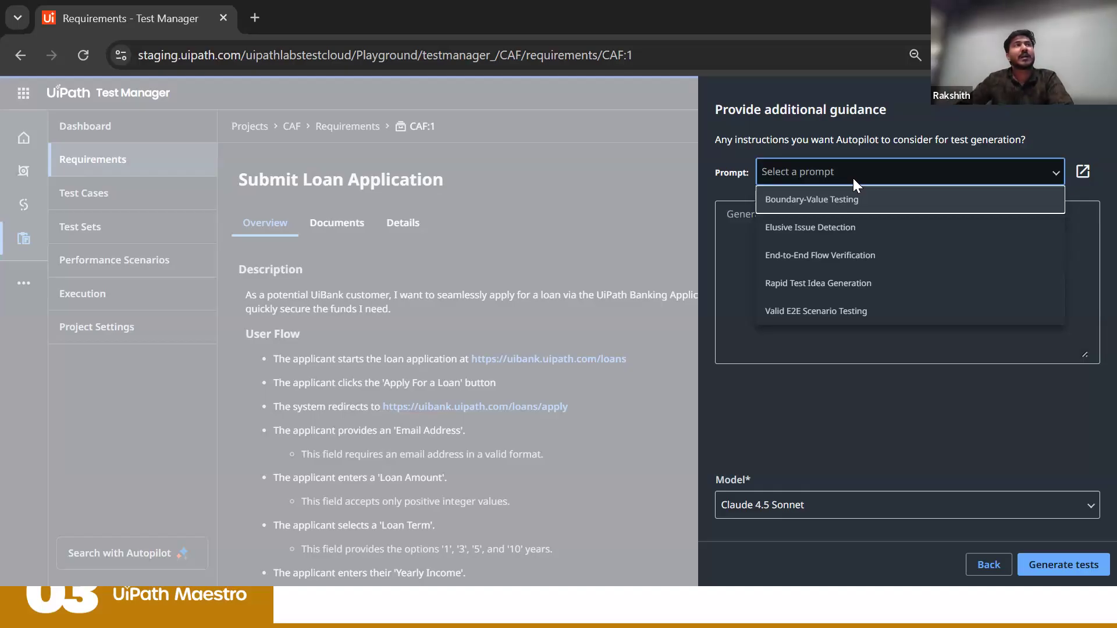
left_click(829, 314)
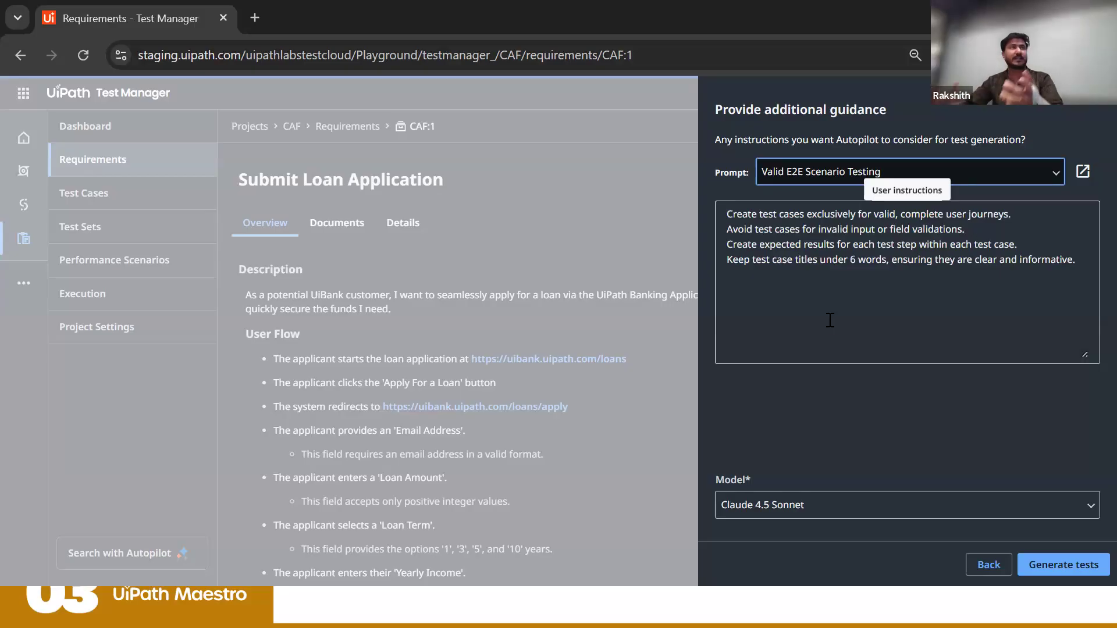
left_click(774, 173)
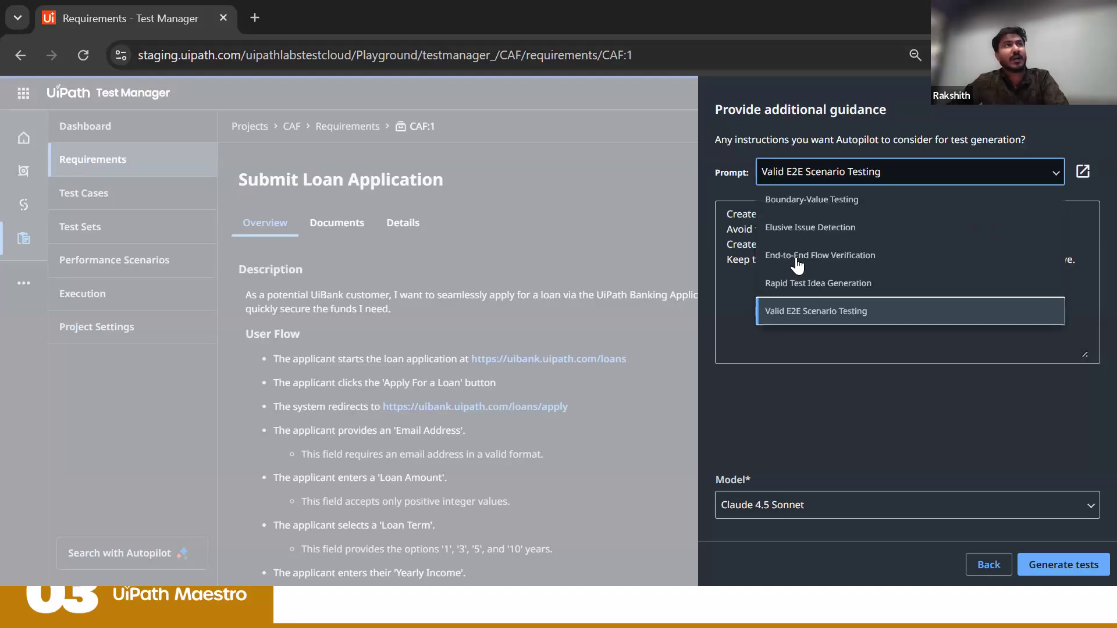
left_click(804, 201)
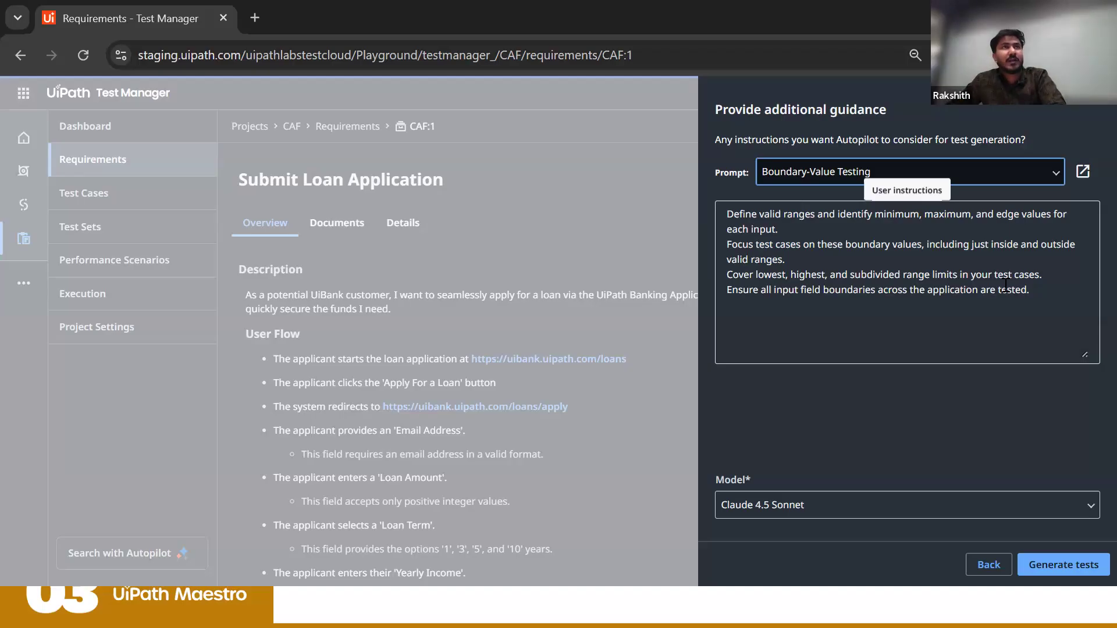
left_click(1048, 290)
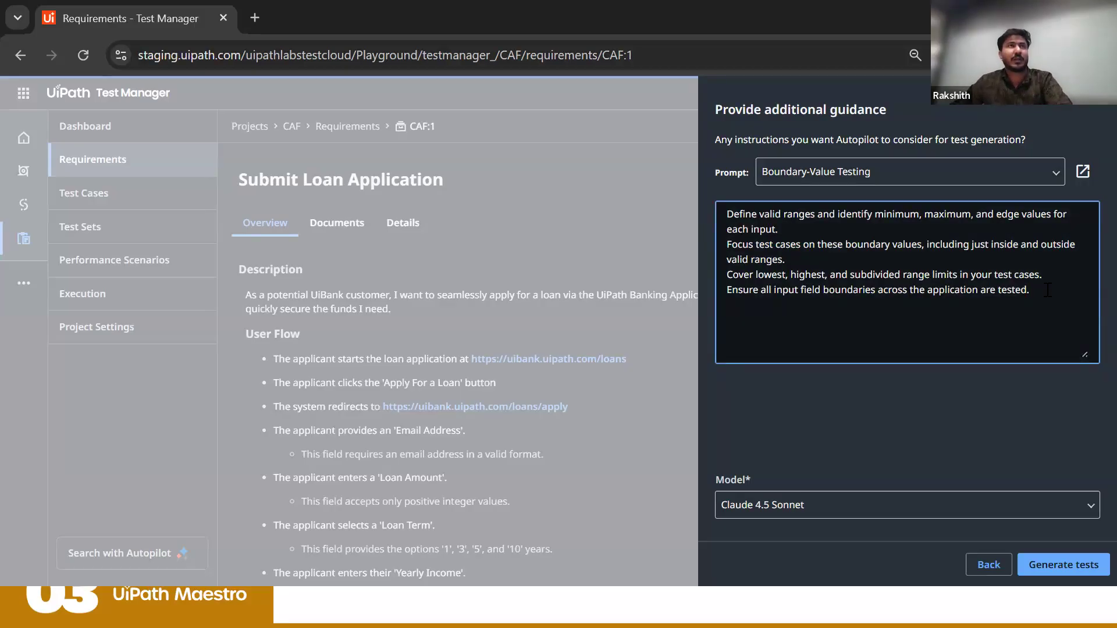
key("Return")
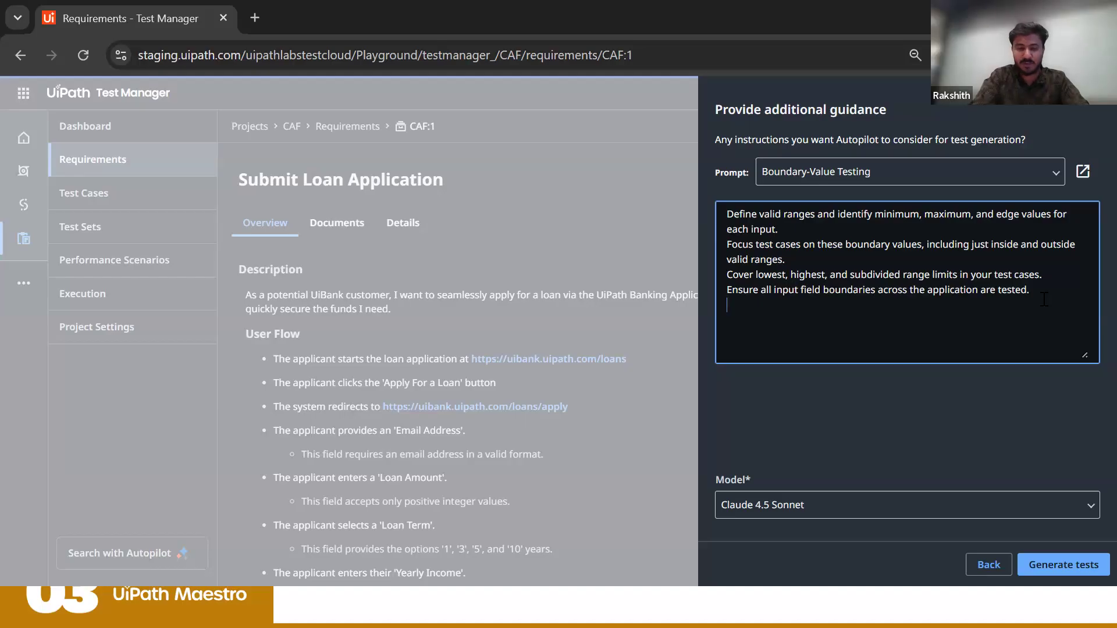
type("Genera")
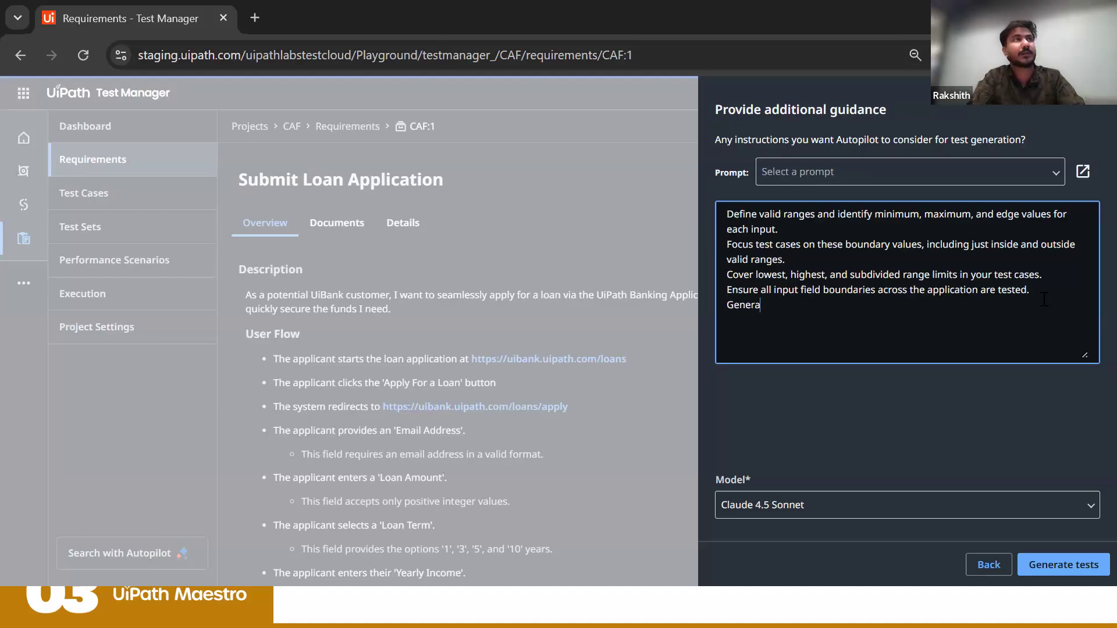
type("te only one testcase")
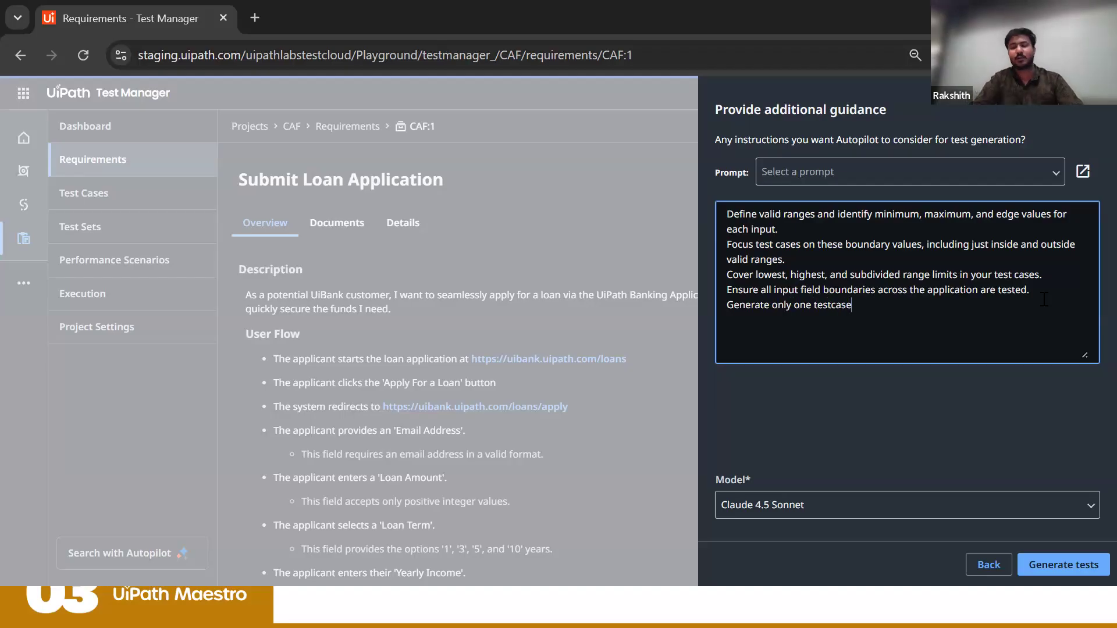
key("BackSpace")
key("BackSpace")
key("BackSpace")
key("BackSpace")
key("BackSpace")
key("BackSpace")
key("BackSpace")
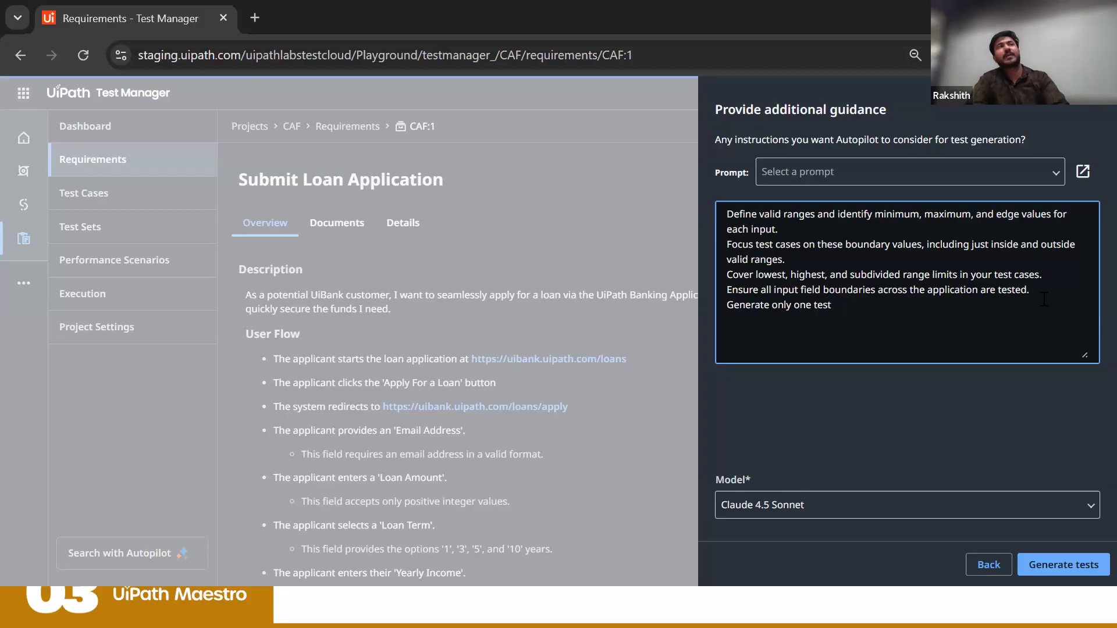
key("BackSpace")
key("BackSpace")
key("BackSpace")
key("BackSpace")
key("BackSpace")
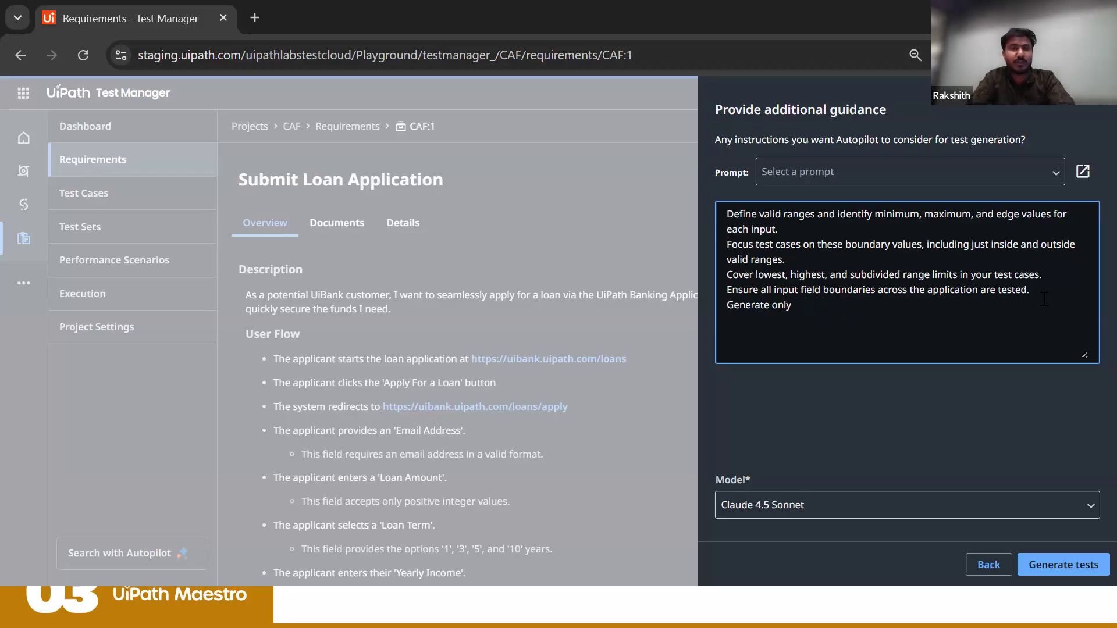
key("BackSpace")
key("BackSpace")
key("BackSpace")
key("BackSpace")
key("BackSpace")
key("BackSpace")
key("BackSpace")
key("BackSpace")
key("BackSpace")
key("BackSpace")
key("BackSpace")
key("BackSpace")
key("BackSpace")
key("BackSpace")
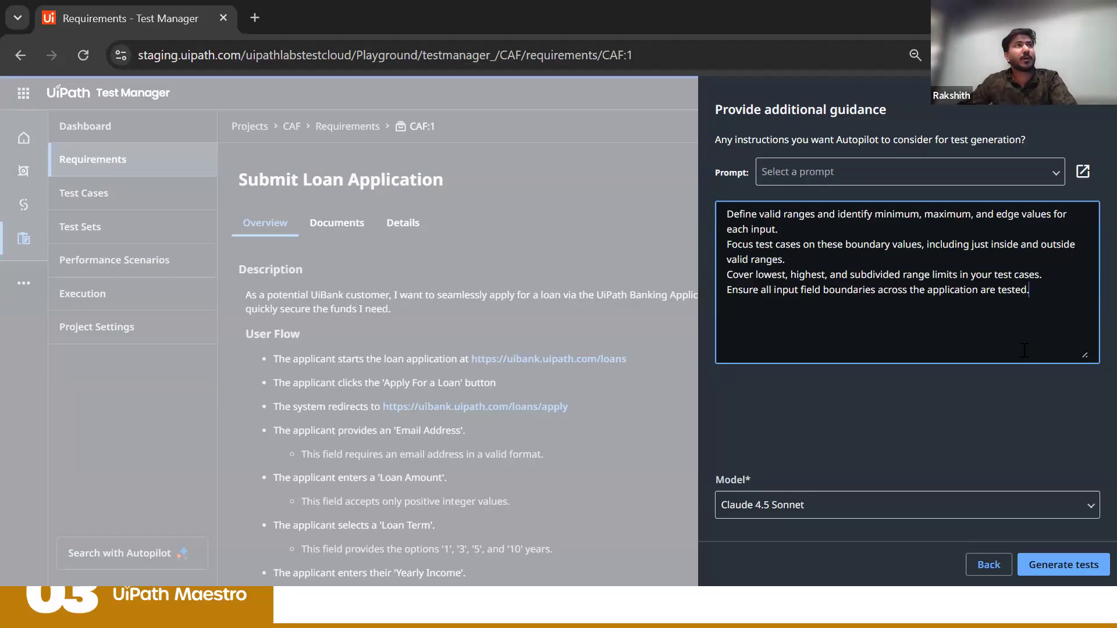
Step: Generate the test suggestions and review the steps and expected behaviour of the loan rejection test based on loan amount
left_click(1051, 566)
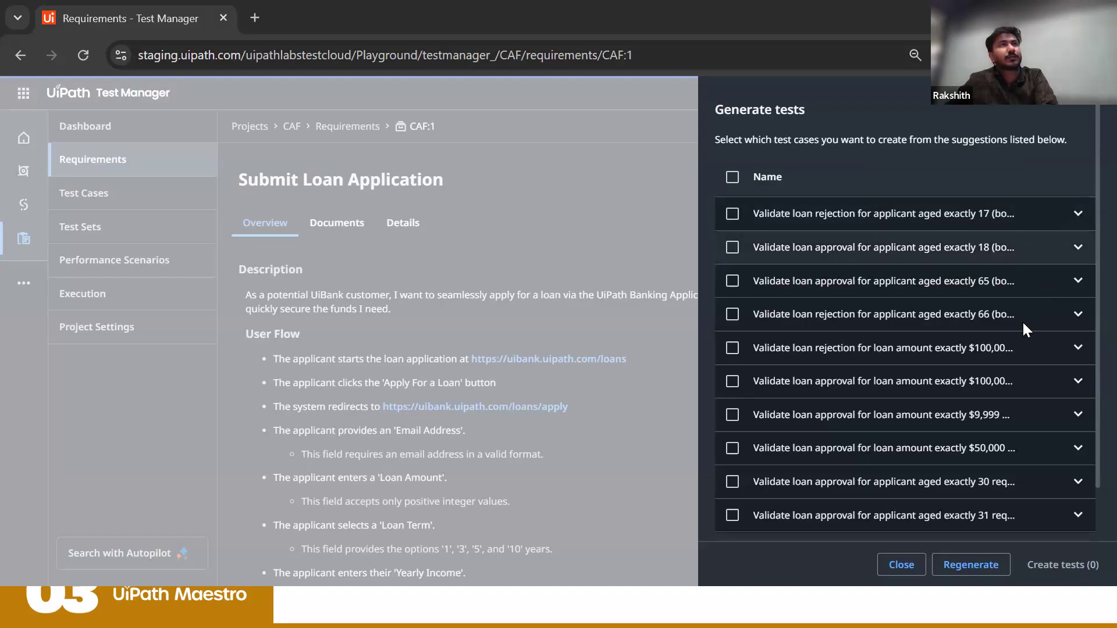
left_click(1077, 347)
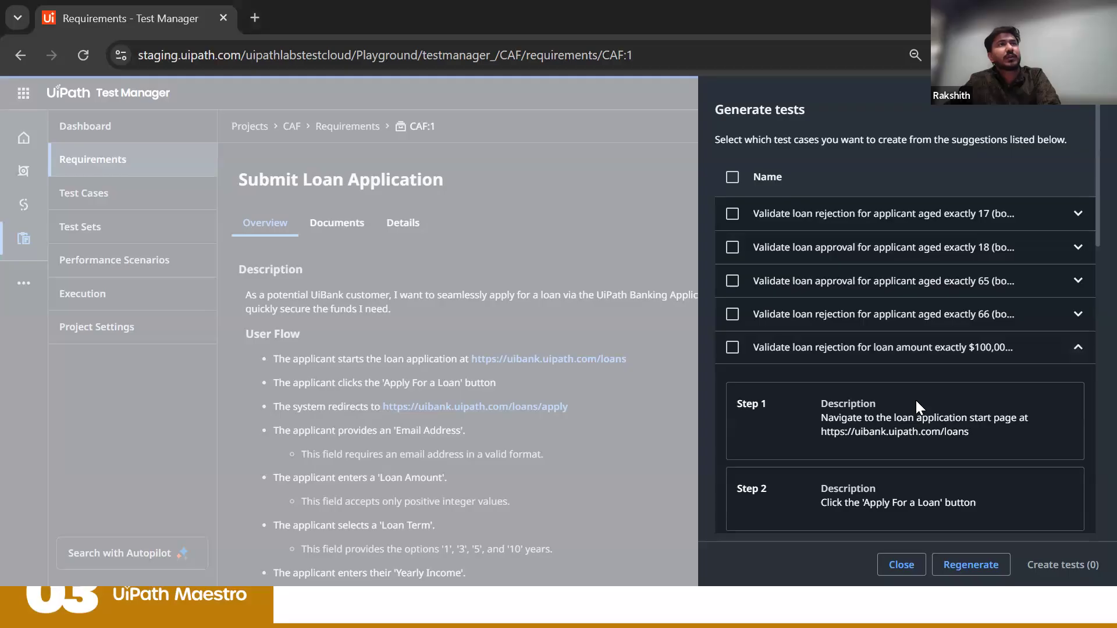
scroll(864, 195, "down", 5)
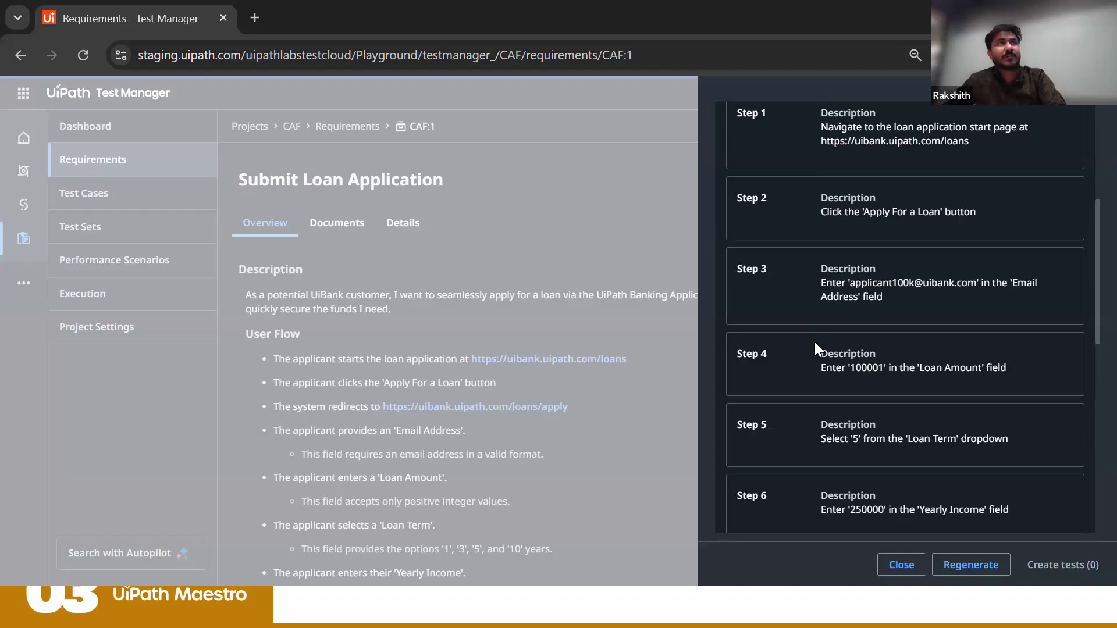
scroll(814, 342, "down", 10)
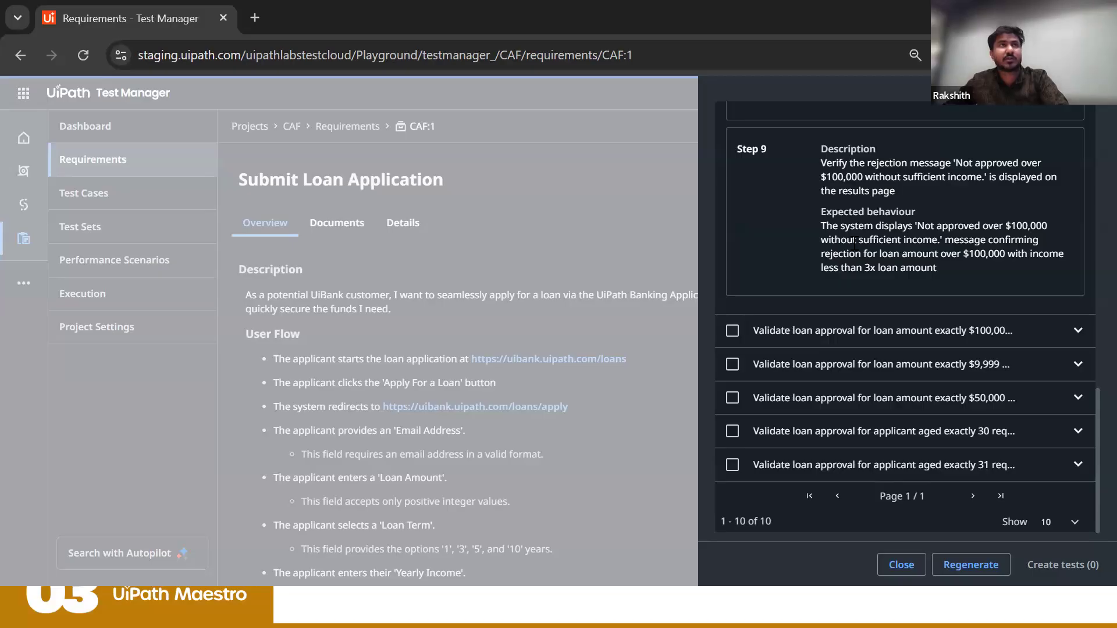
Step: Select all ten suggested boundary-value tests and create them as test cases for the requirement
scroll(854, 243, "up", 15)
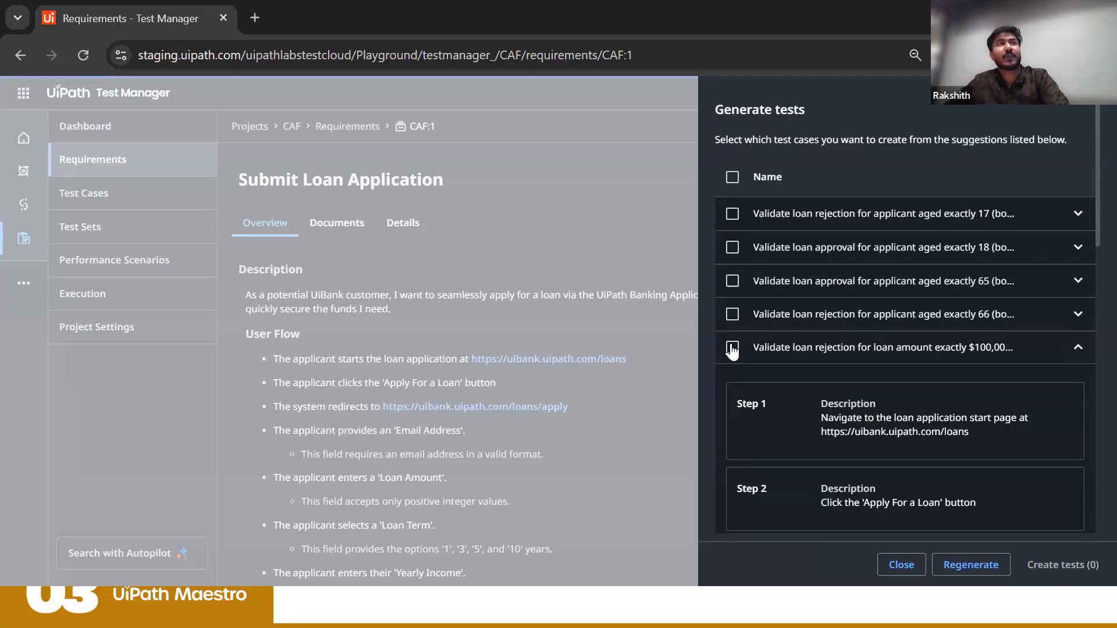
left_click(732, 349)
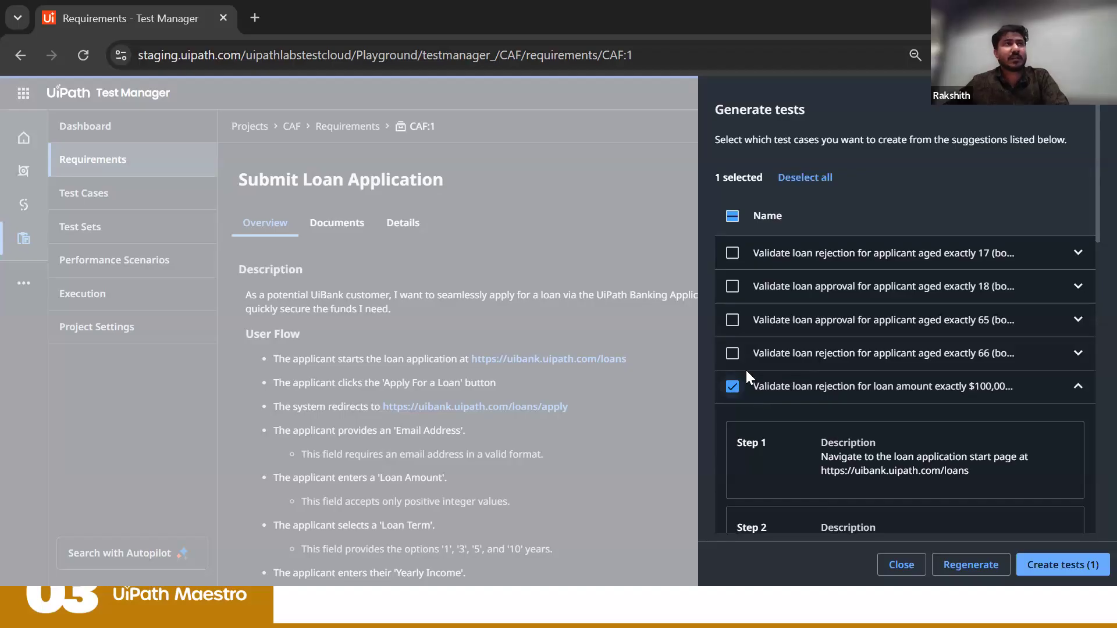
left_click(732, 216)
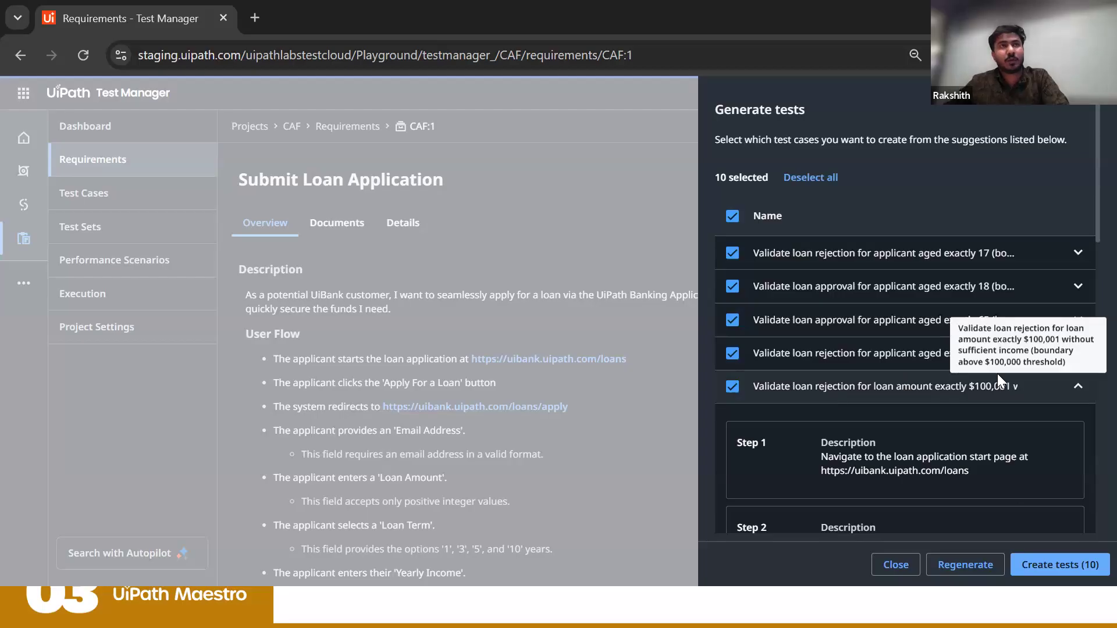
left_click(1052, 564)
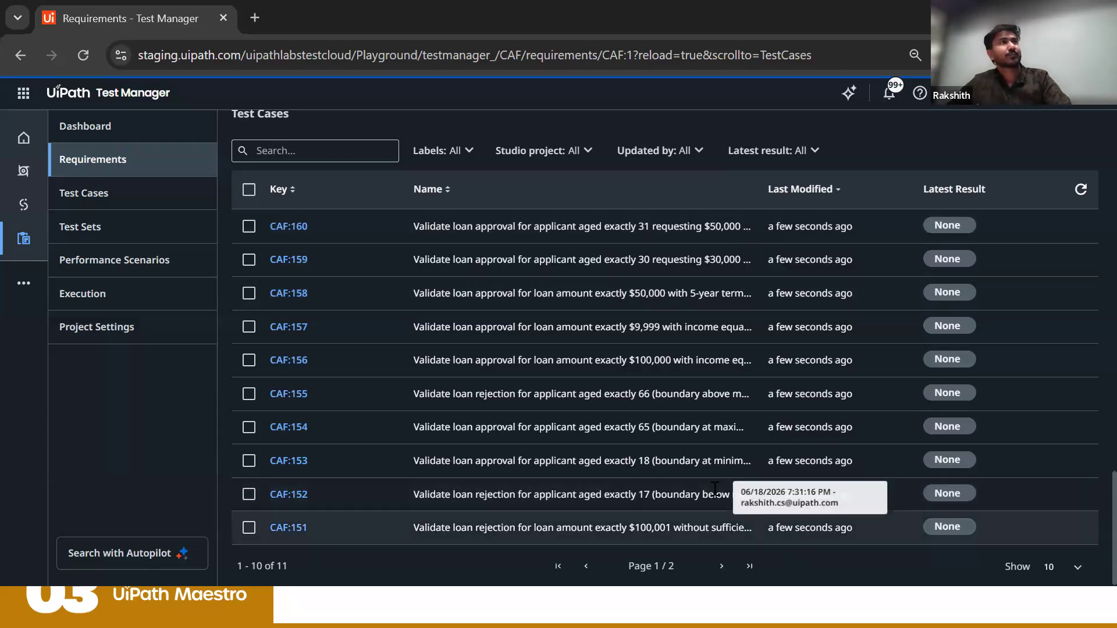
Step: Open test case CAF:160 for the applicant aged exactly 31 and review its overview, labels and manual steps
left_click(285, 227)
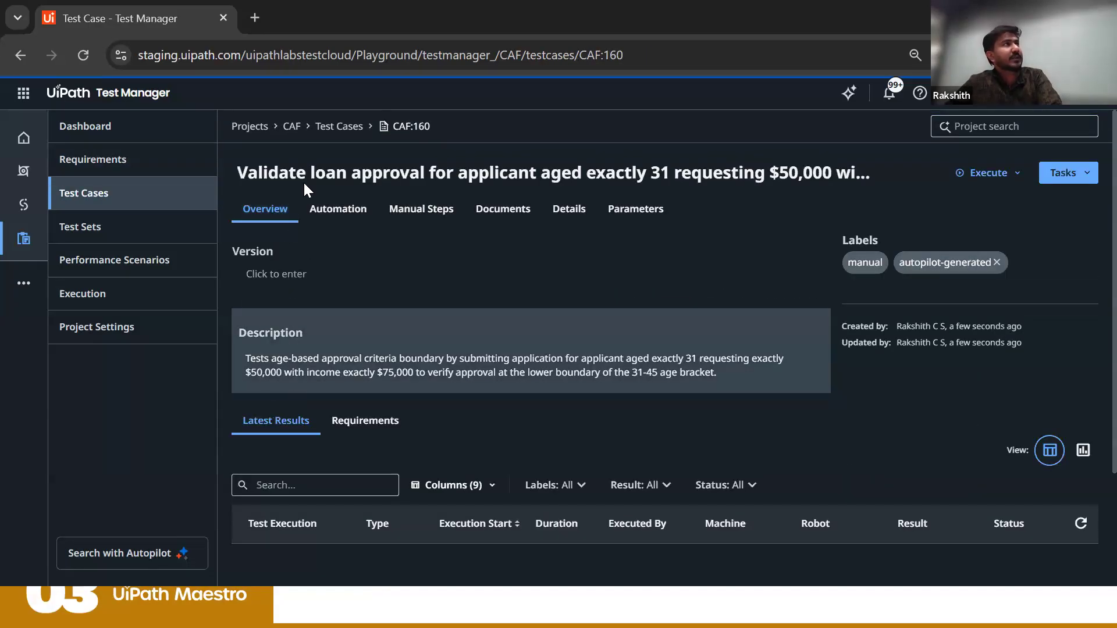
left_click(325, 214)
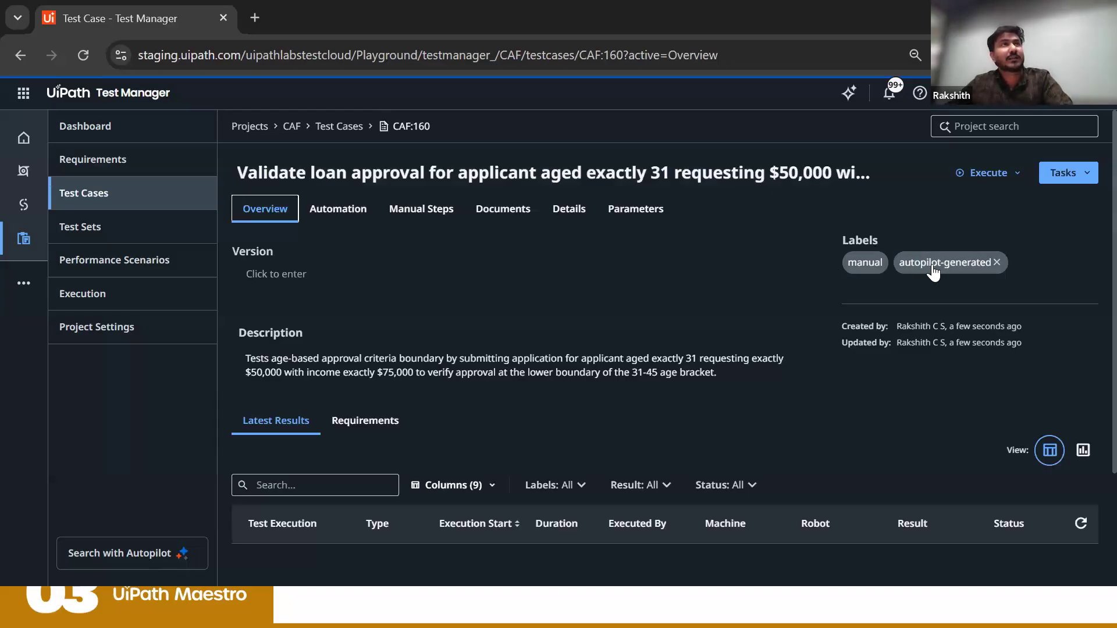
left_click(401, 208)
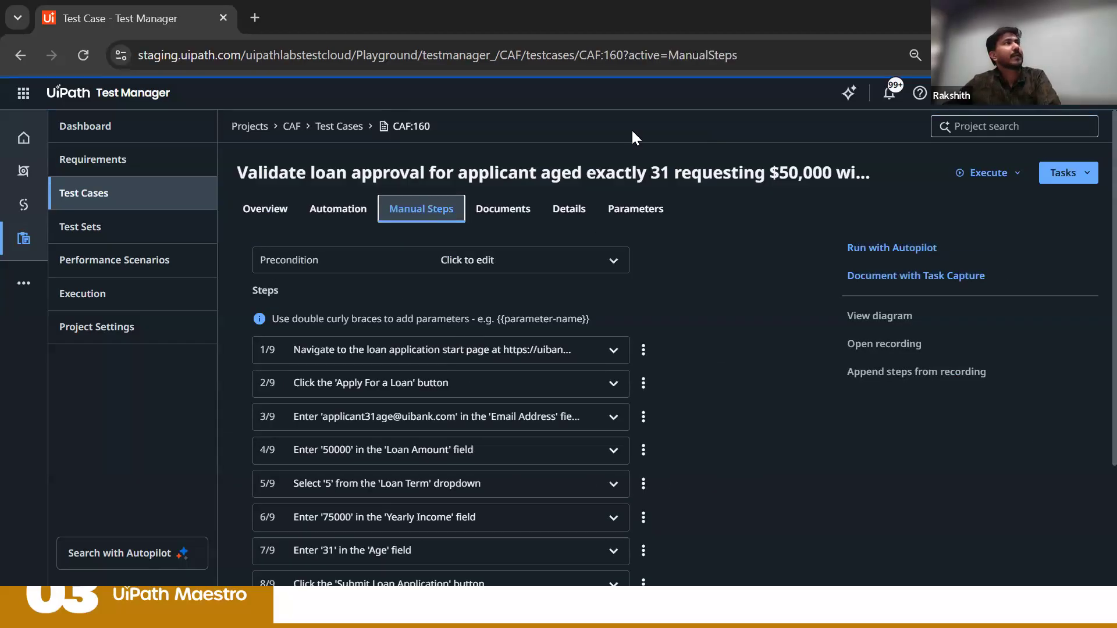
scroll(599, 192, "down", 3)
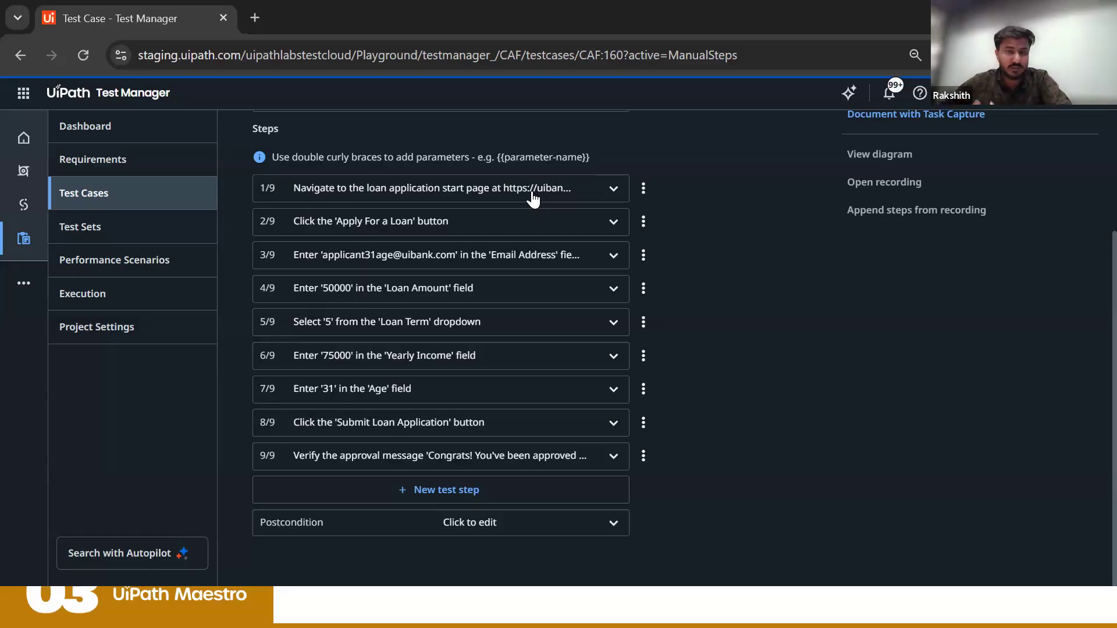
Step: Add an empty test step after the approval message verification and look at the options for the 'Apply For a Loan' step
left_click(448, 493)
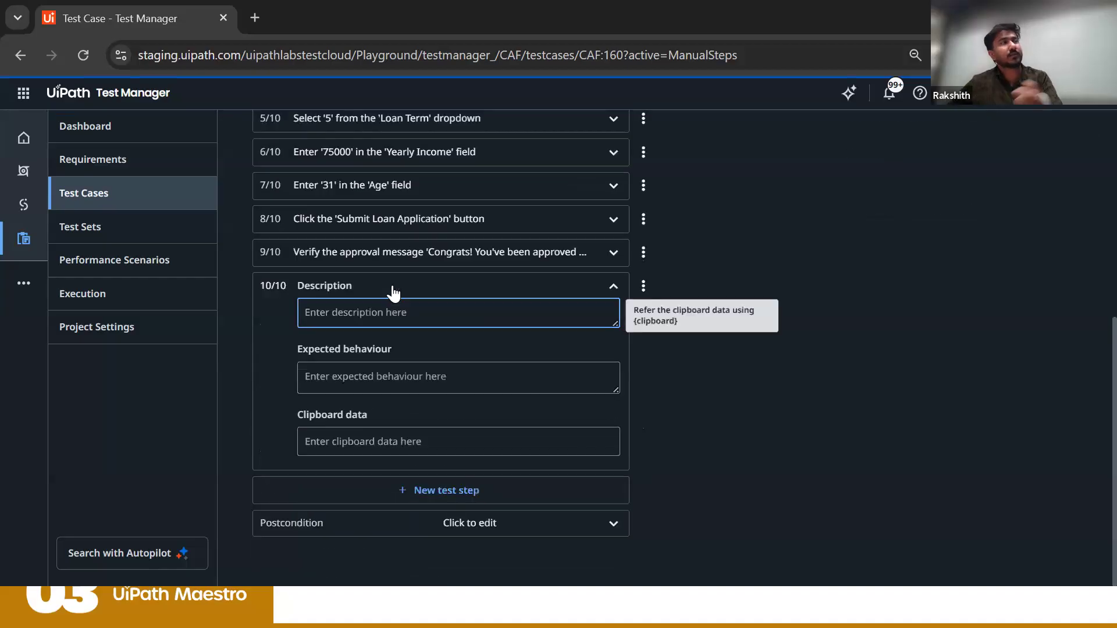
left_click(521, 201)
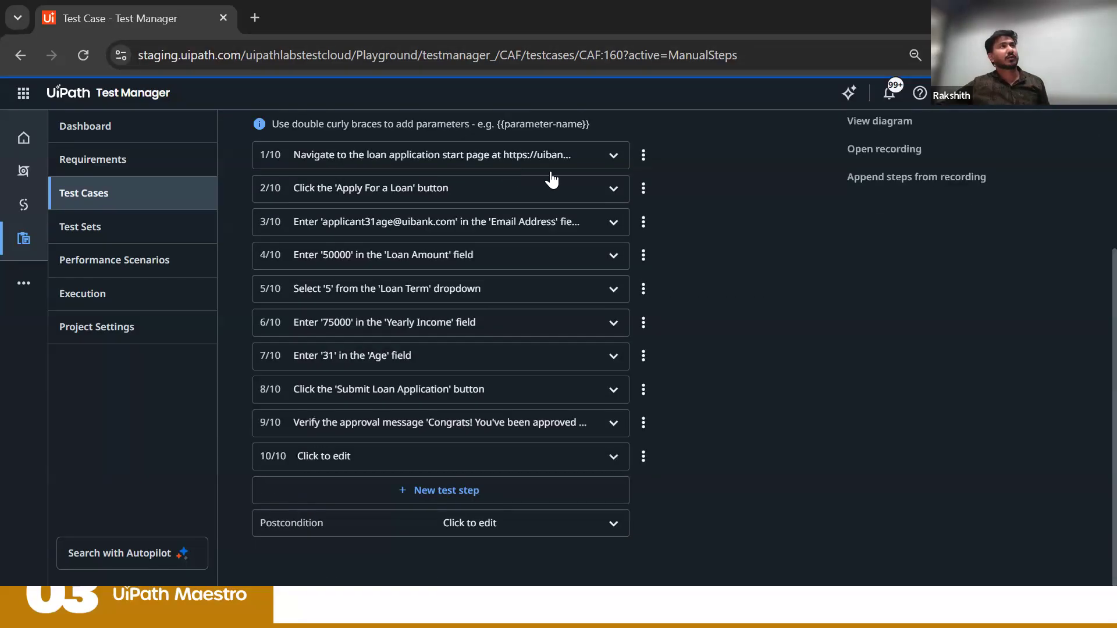
left_click(643, 192)
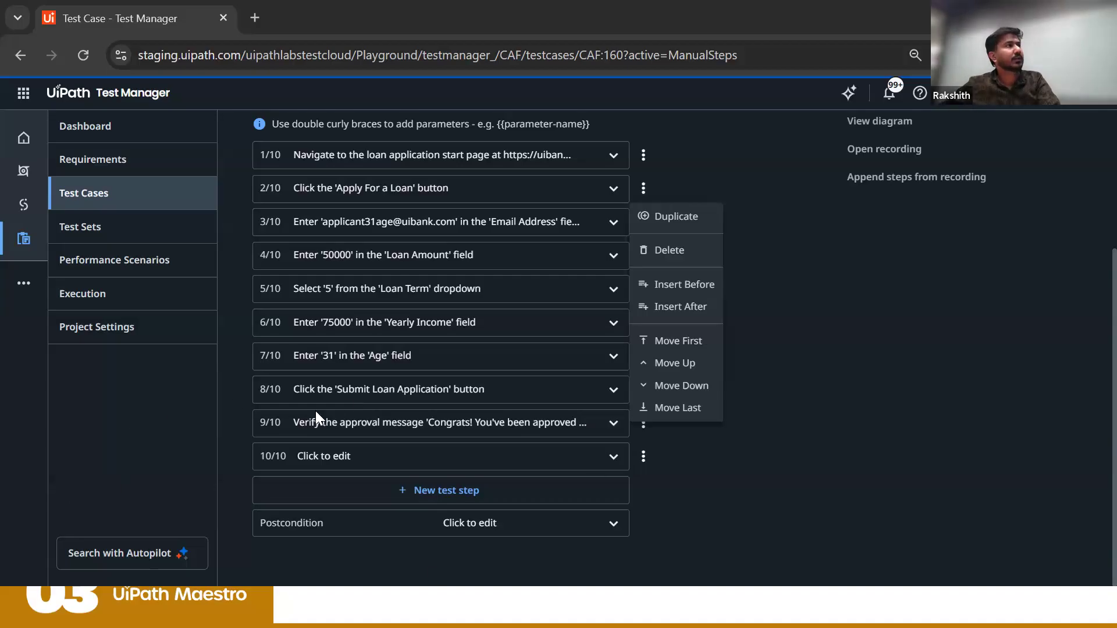
left_click(345, 387)
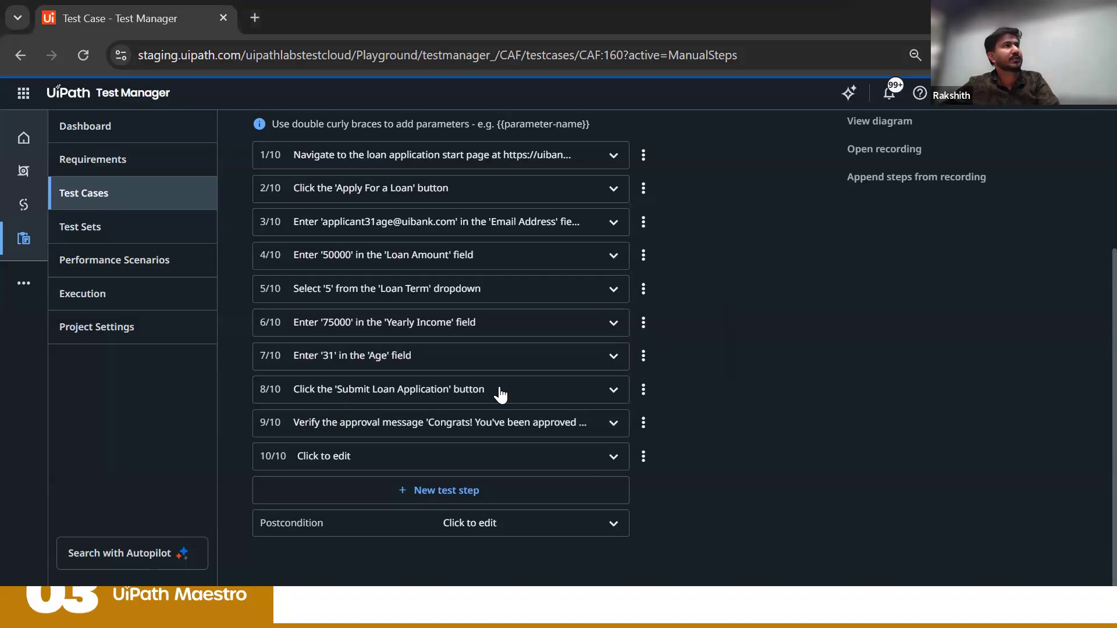
Step: Expand the submit and approval message verification steps and review their descriptions and expected behaviour
left_click(572, 393)
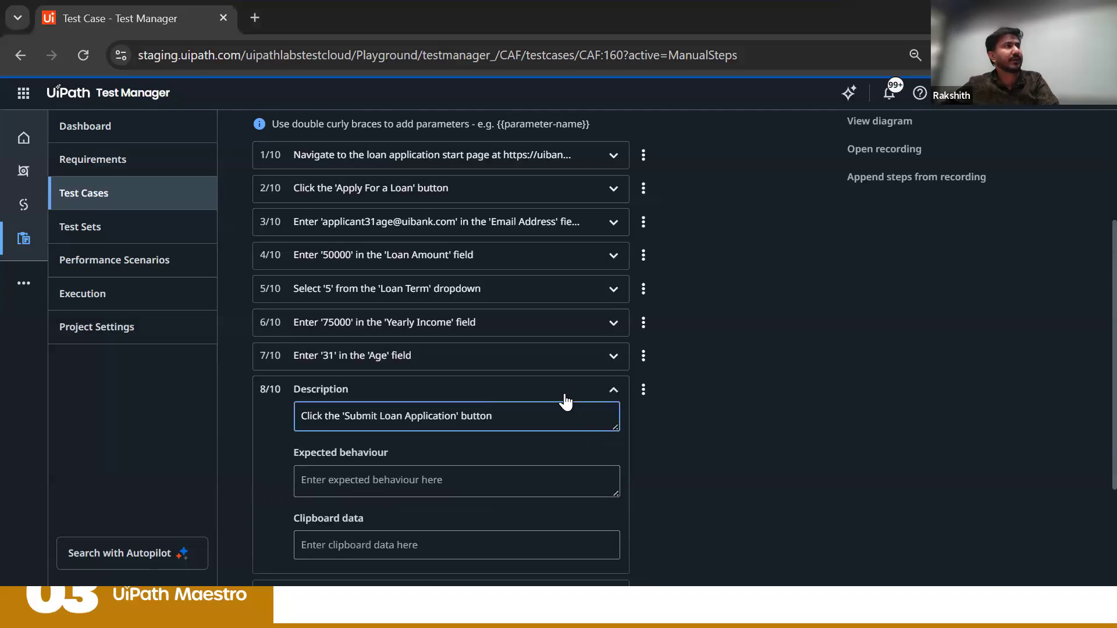
scroll(562, 399, "down", 3)
left_click(480, 426)
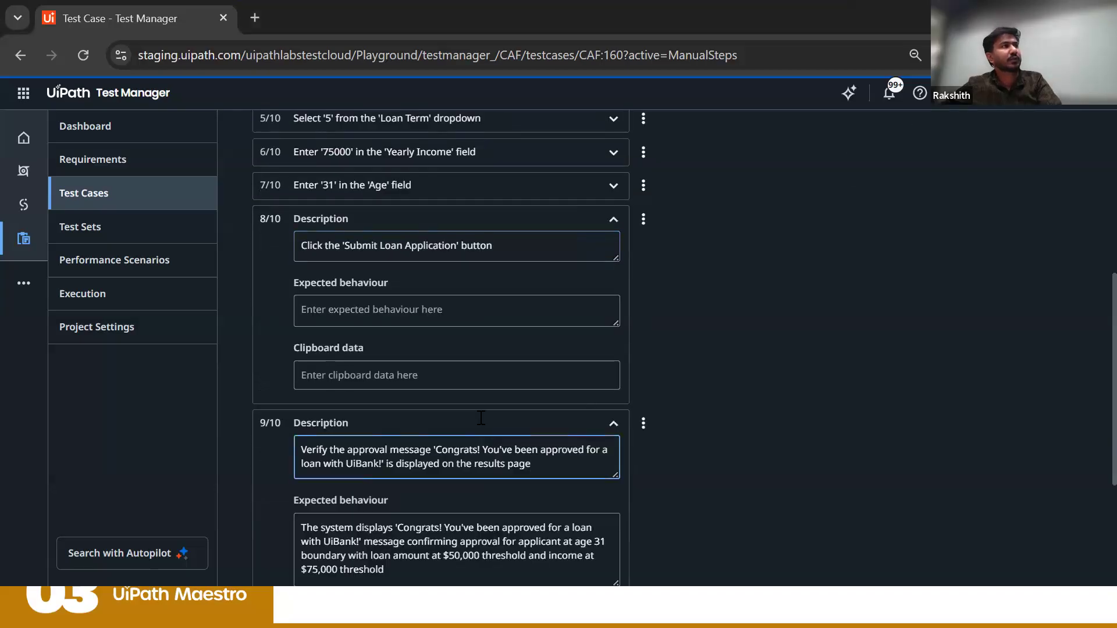
scroll(480, 422, "down", 4)
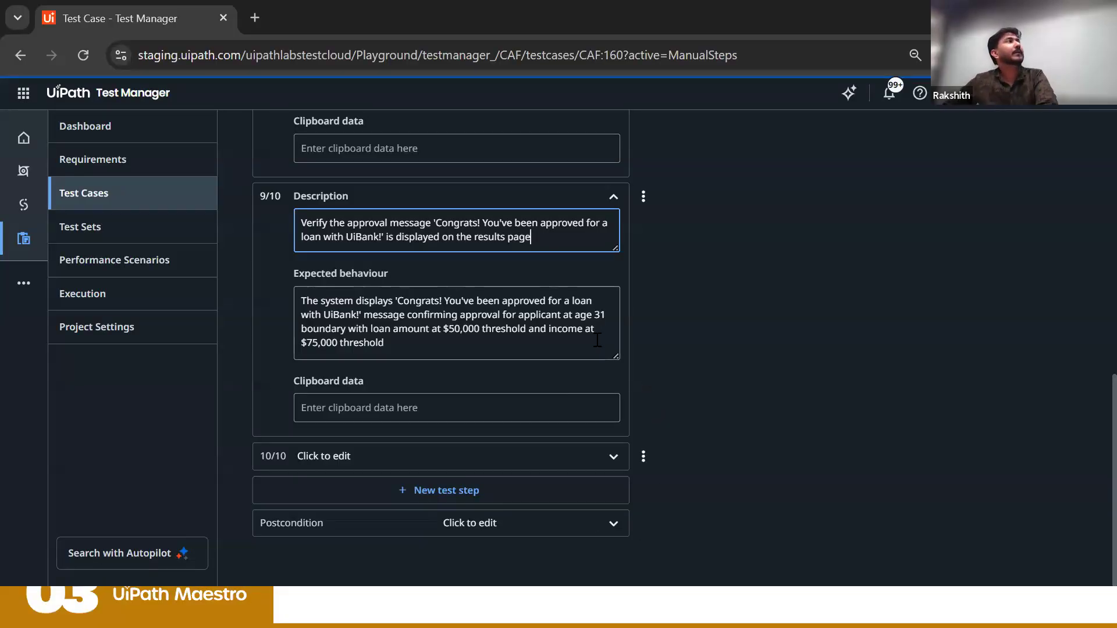
scroll(535, 391, "up", 15)
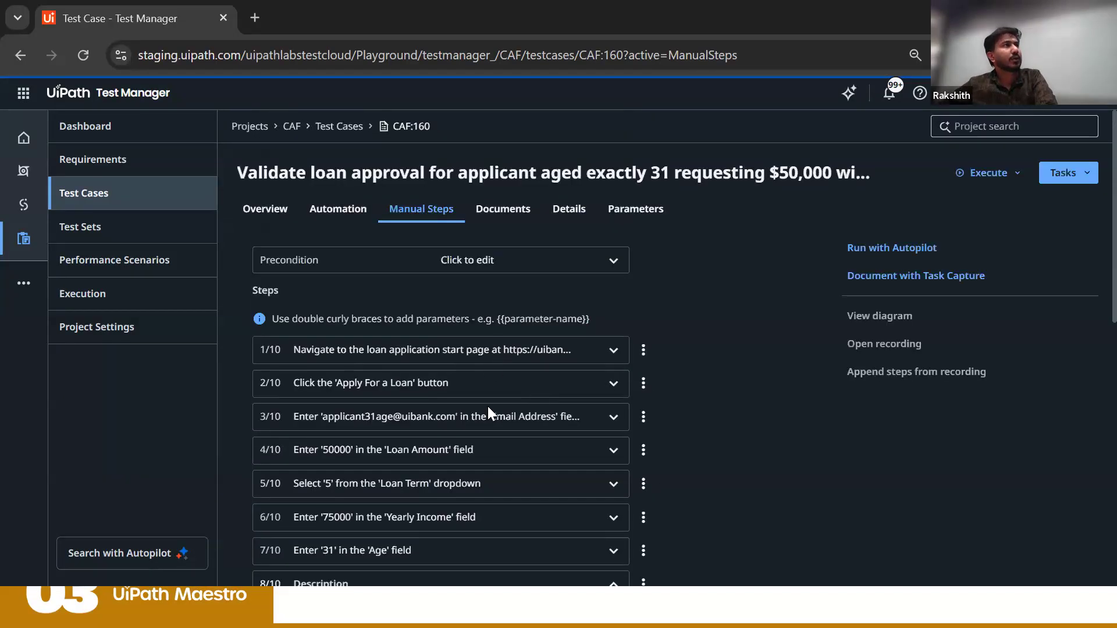
scroll(491, 438, "down", 15)
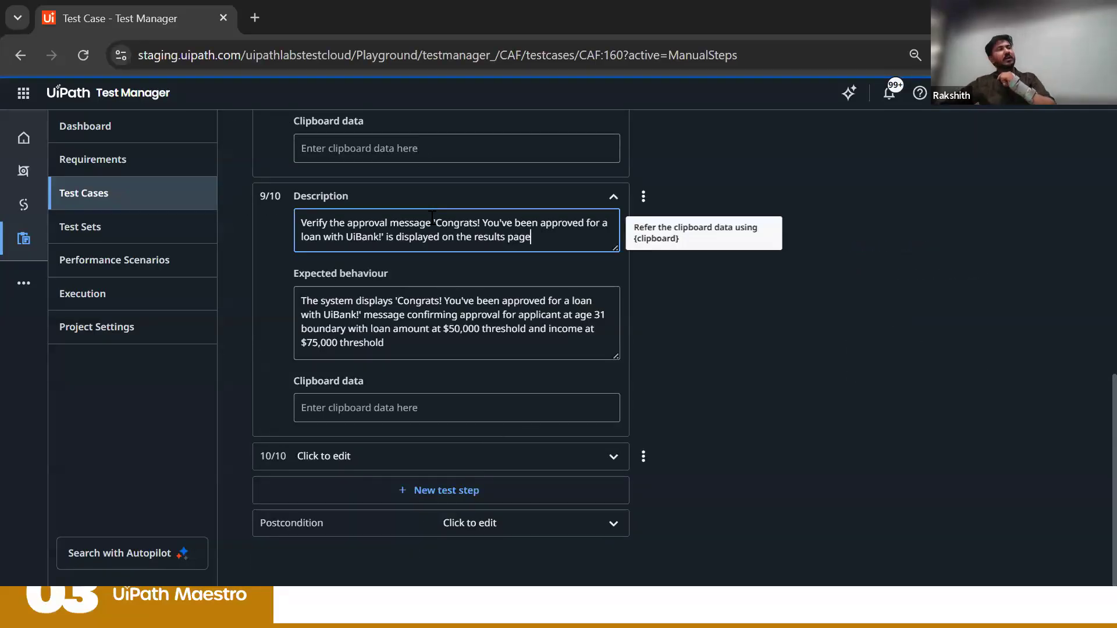
scroll(430, 228, "up", 15)
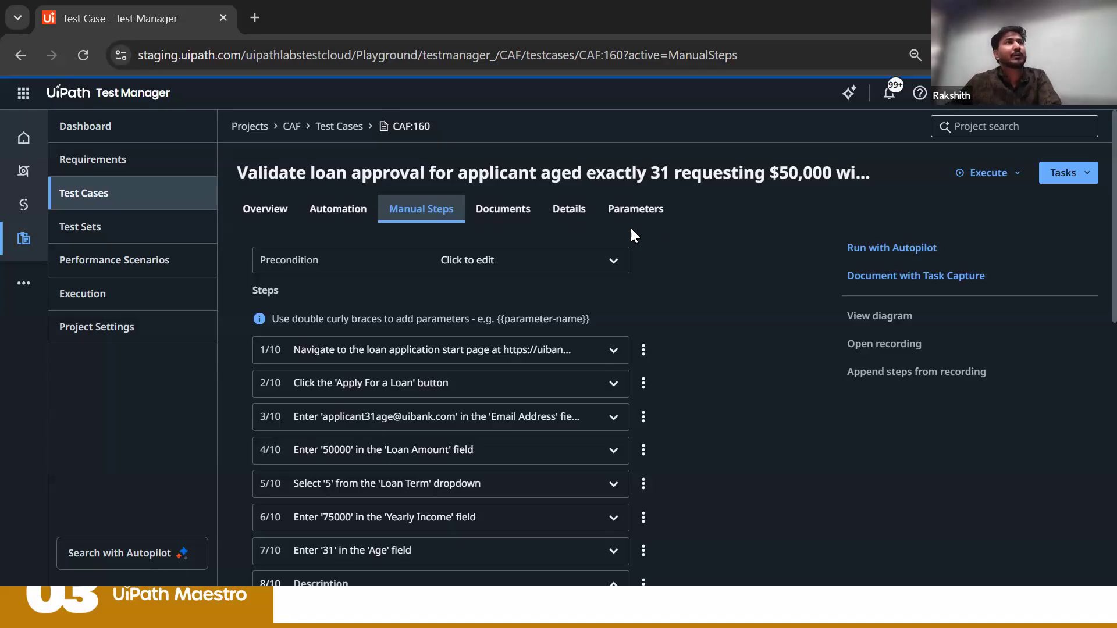
Step: Look at the URL and model settings for running the test with Autopilot, close them, and review the manual steps again
left_click(886, 250)
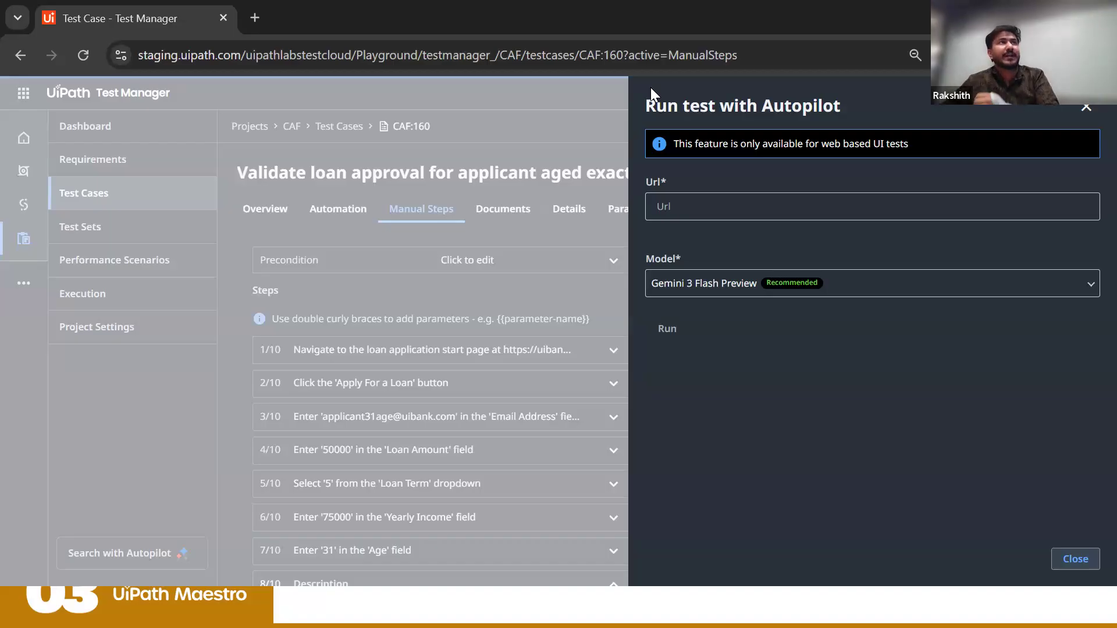
left_click(692, 207)
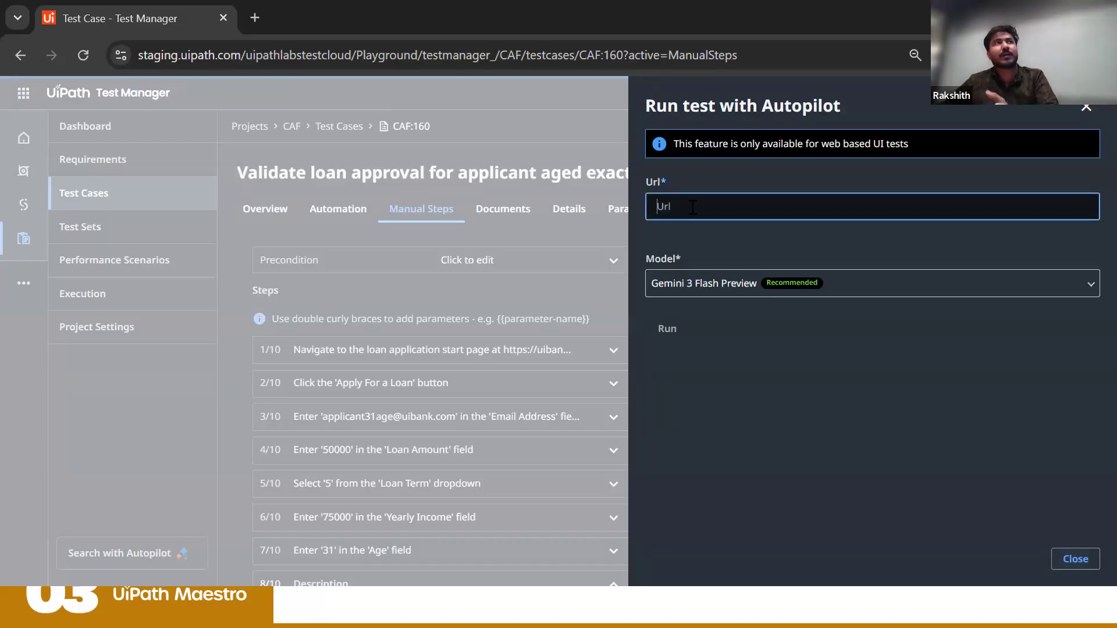
left_click(575, 287)
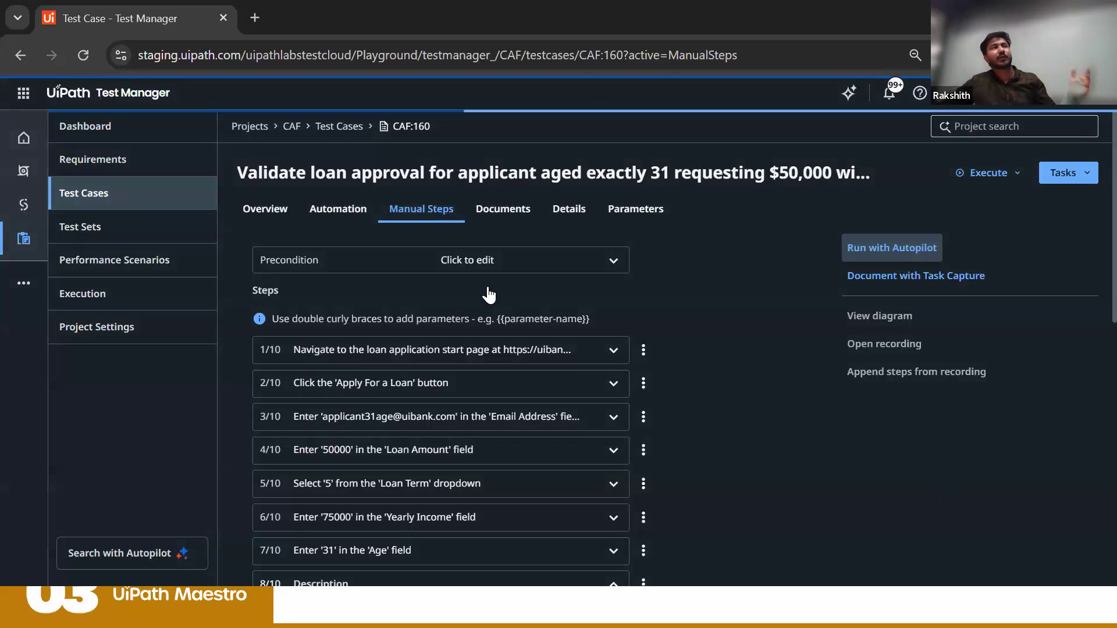
scroll(468, 298, "down", 5)
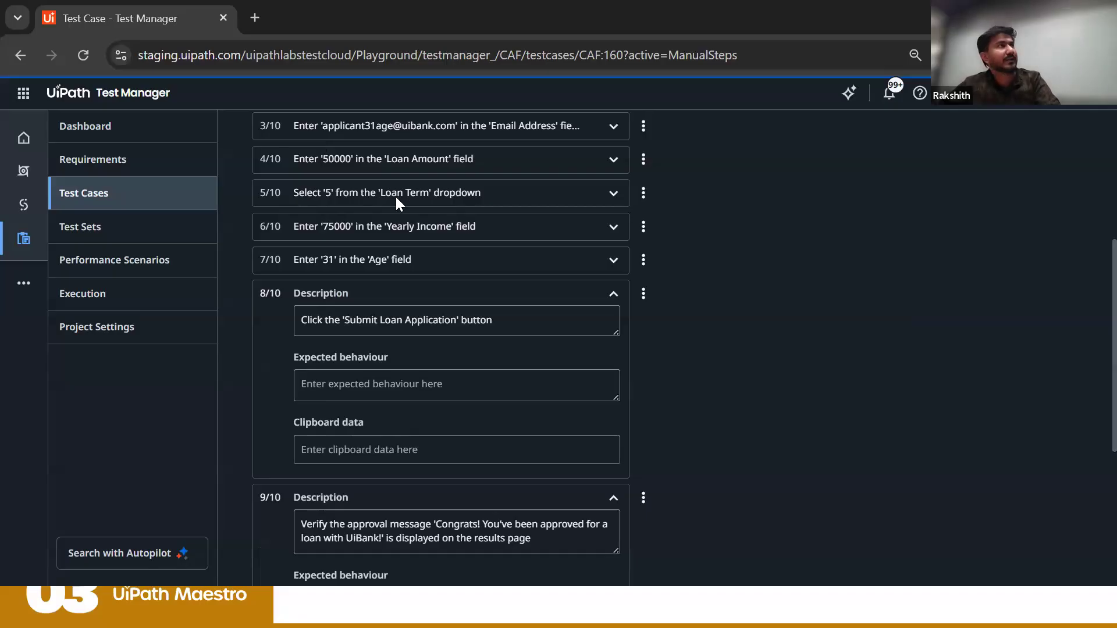
scroll(396, 196, "up", 5)
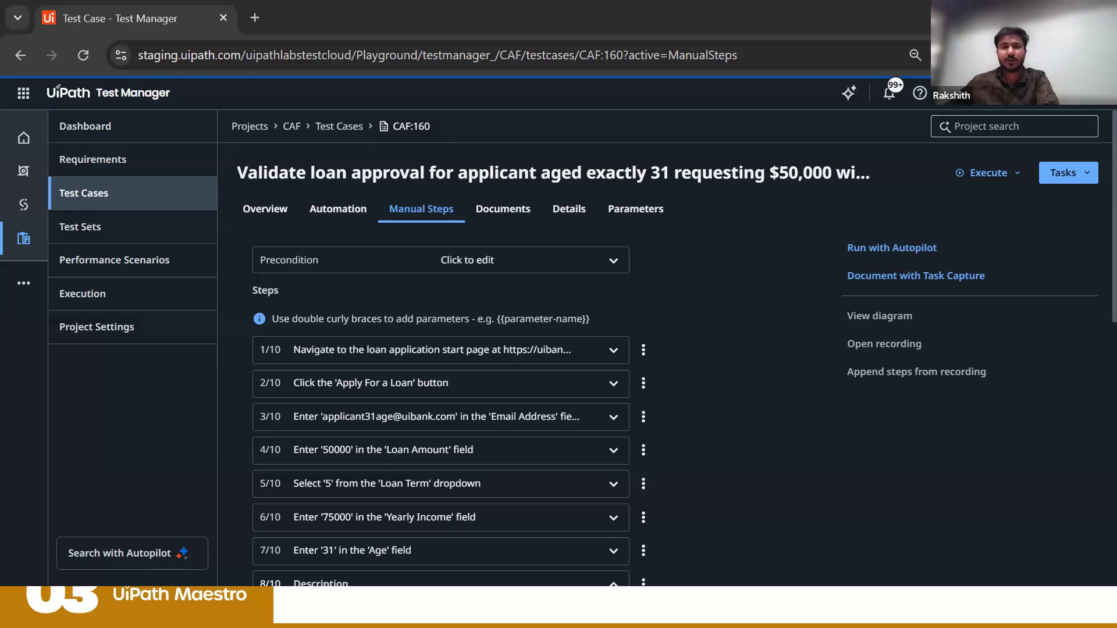
Step: Switch to UiPath Studio and check the Test Manager connection and default project in the project settings
key("alt+Tab")
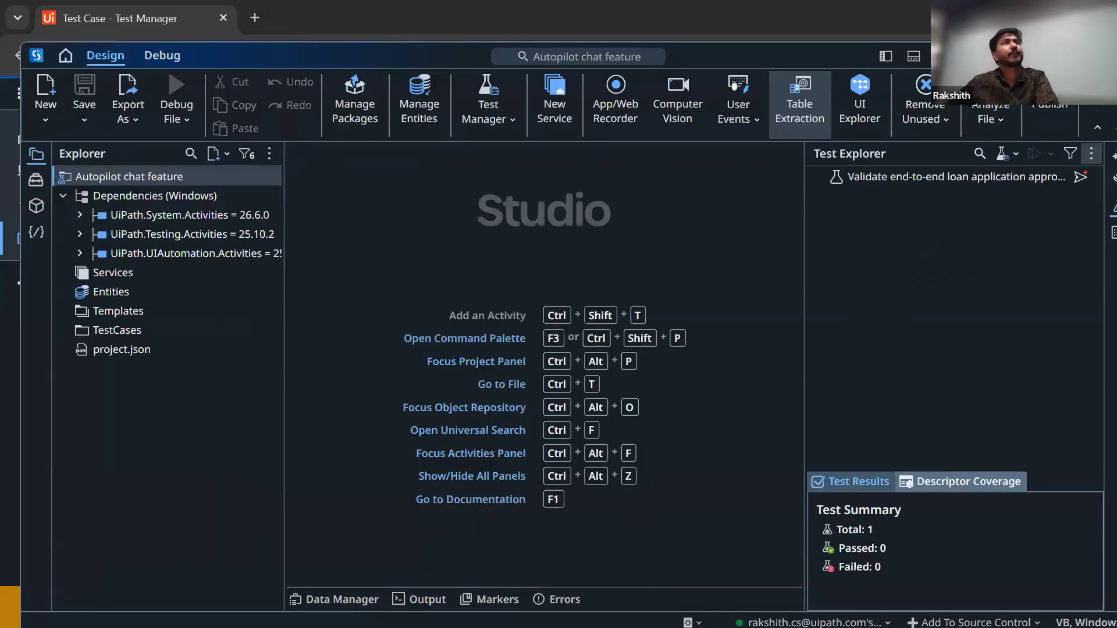
left_click_drag(954, 18, 819, 131)
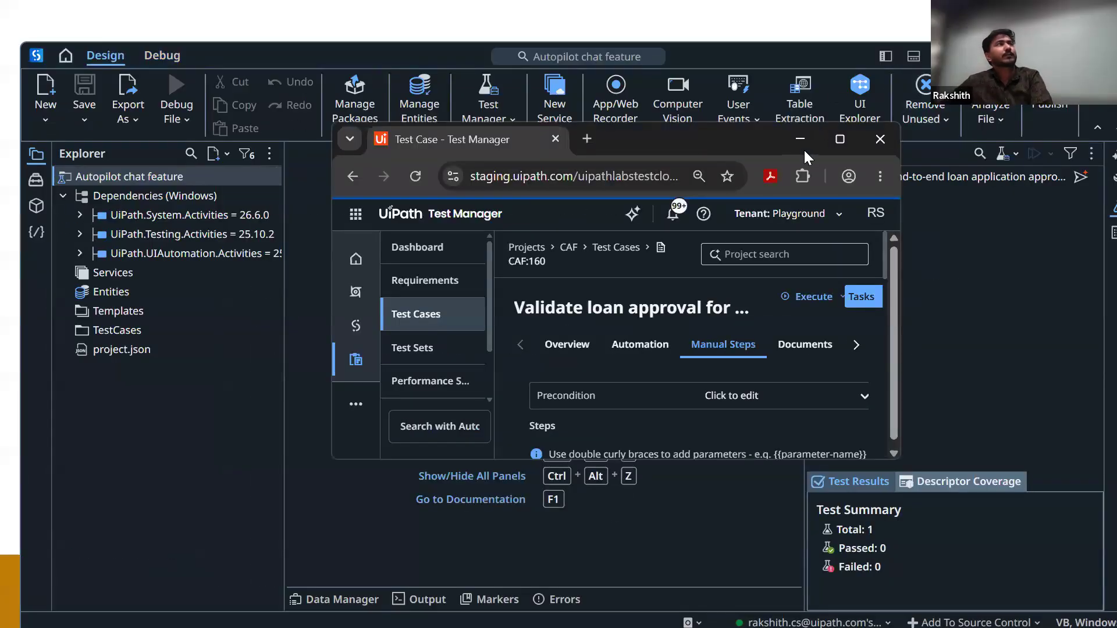
left_click(799, 138)
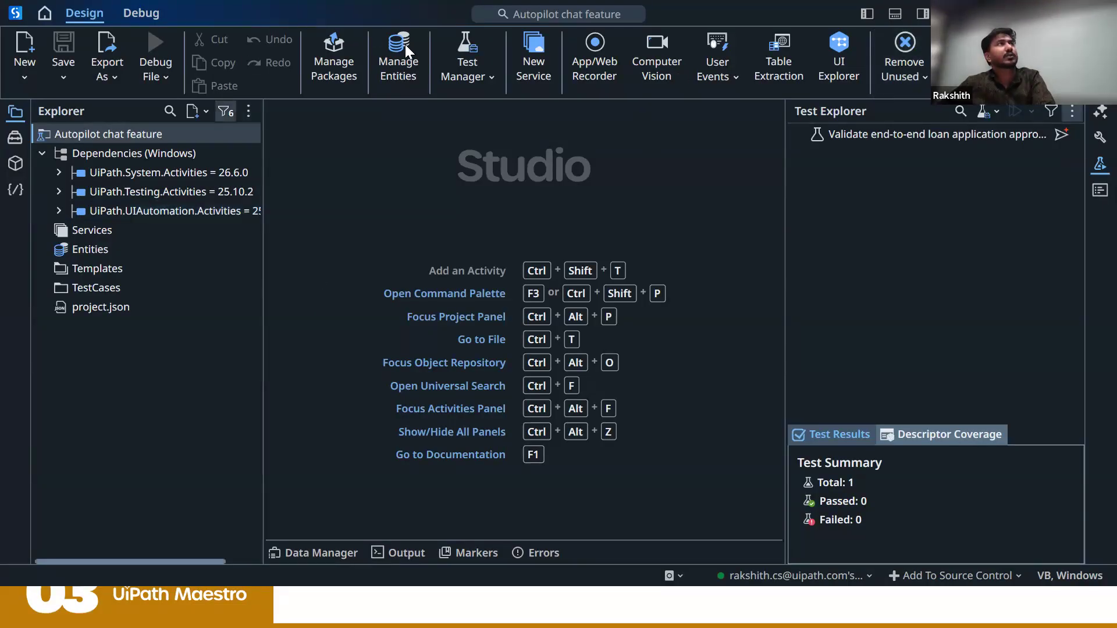
left_click(469, 69)
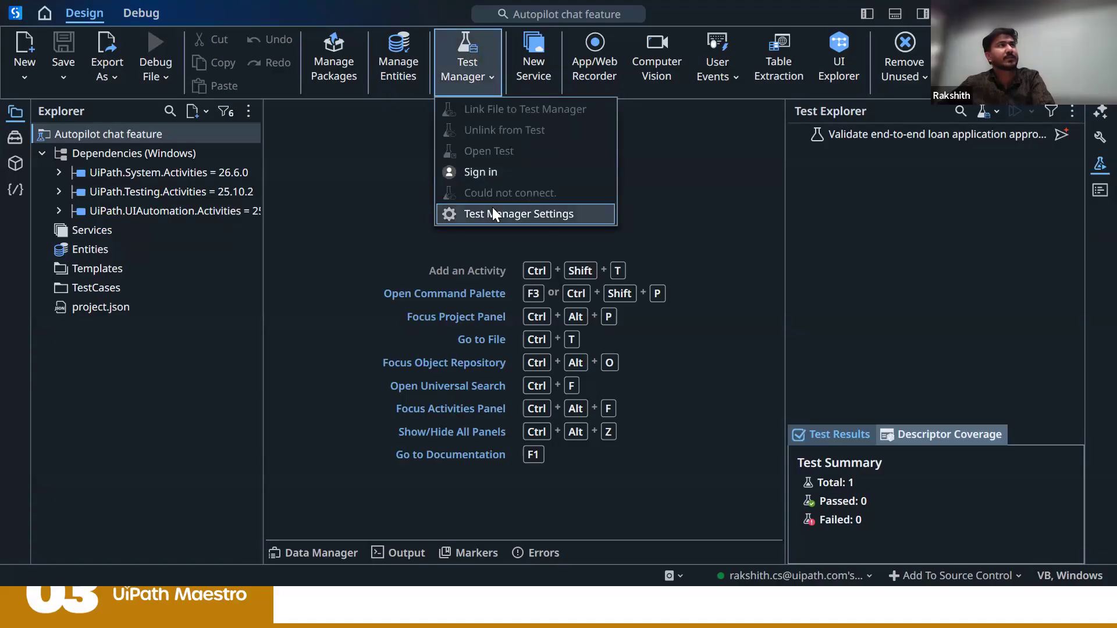
left_click(492, 214)
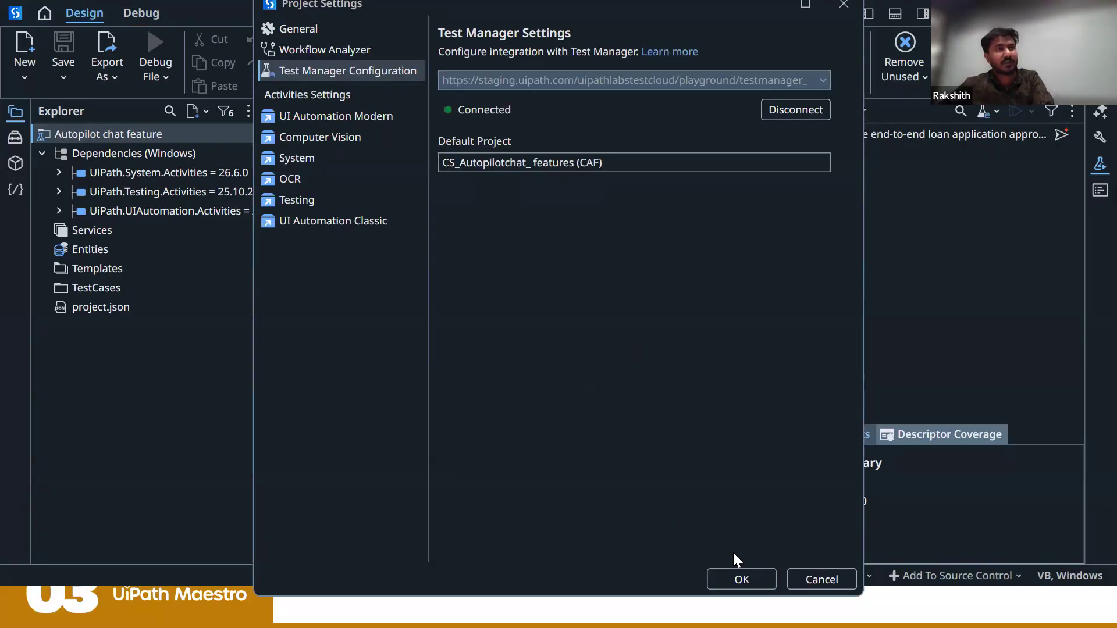
left_click(747, 575)
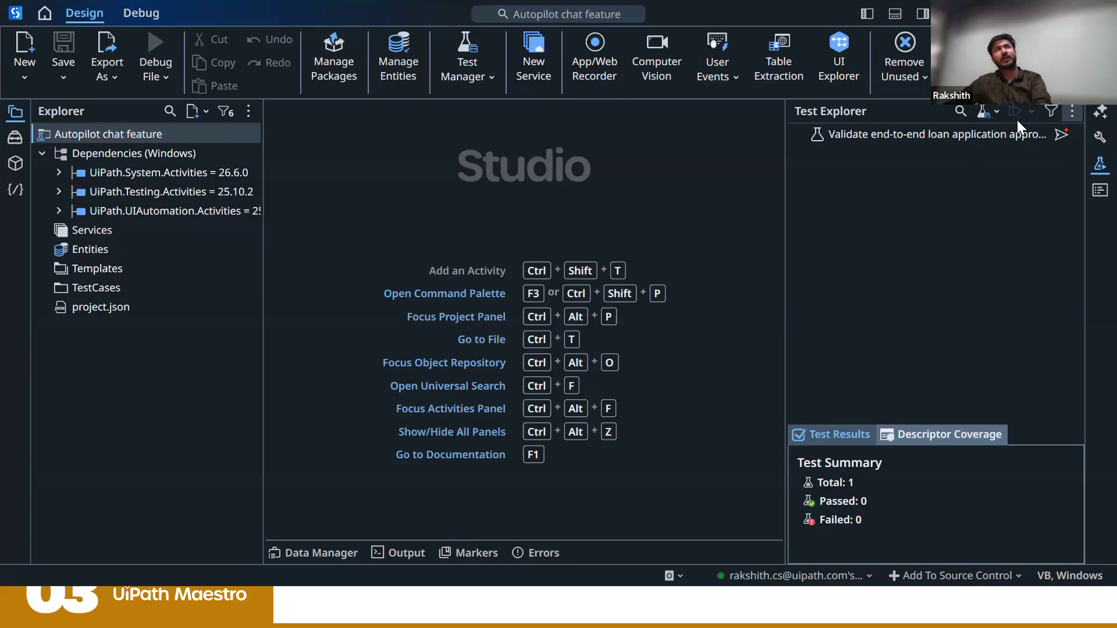
Step: Refresh the Test Explorer to load the newly created Test Manager test cases
left_click(1004, 135)
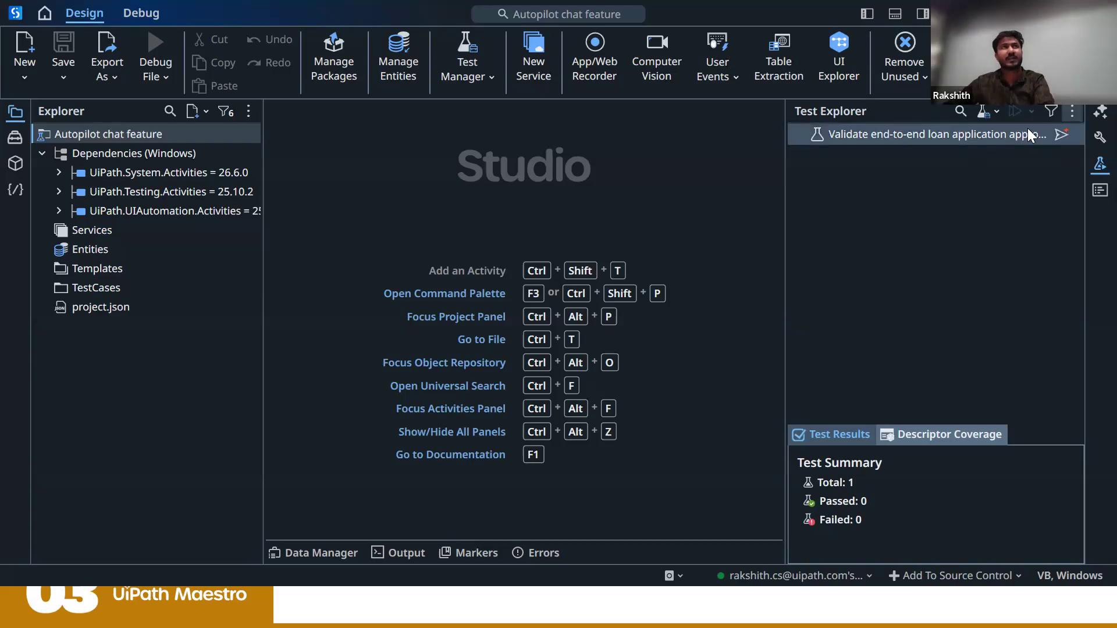
left_click(1072, 111)
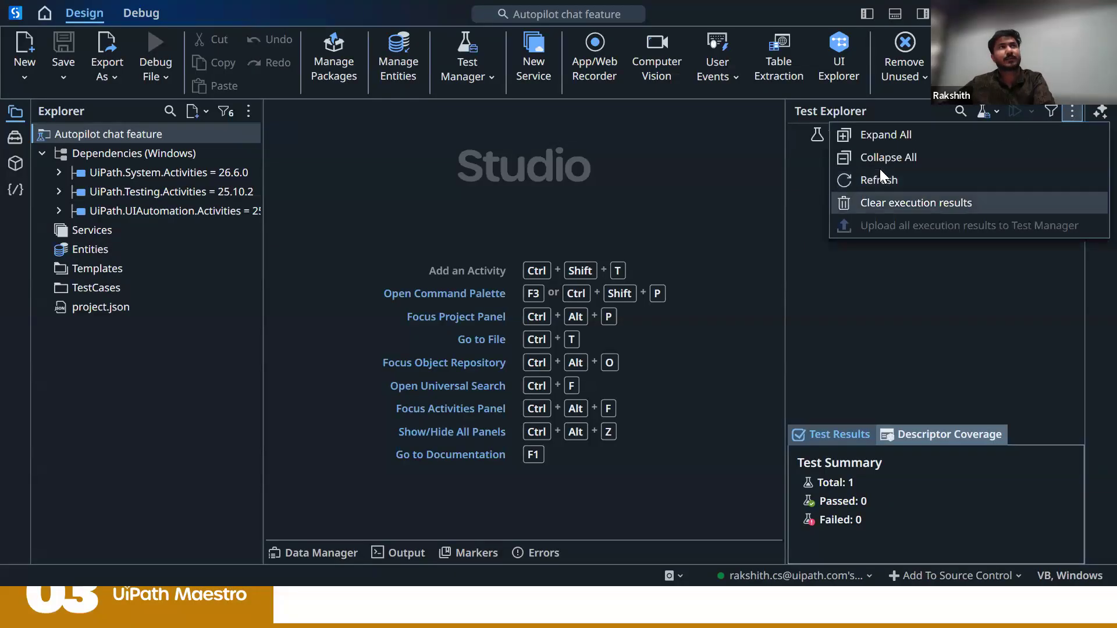
left_click(879, 168)
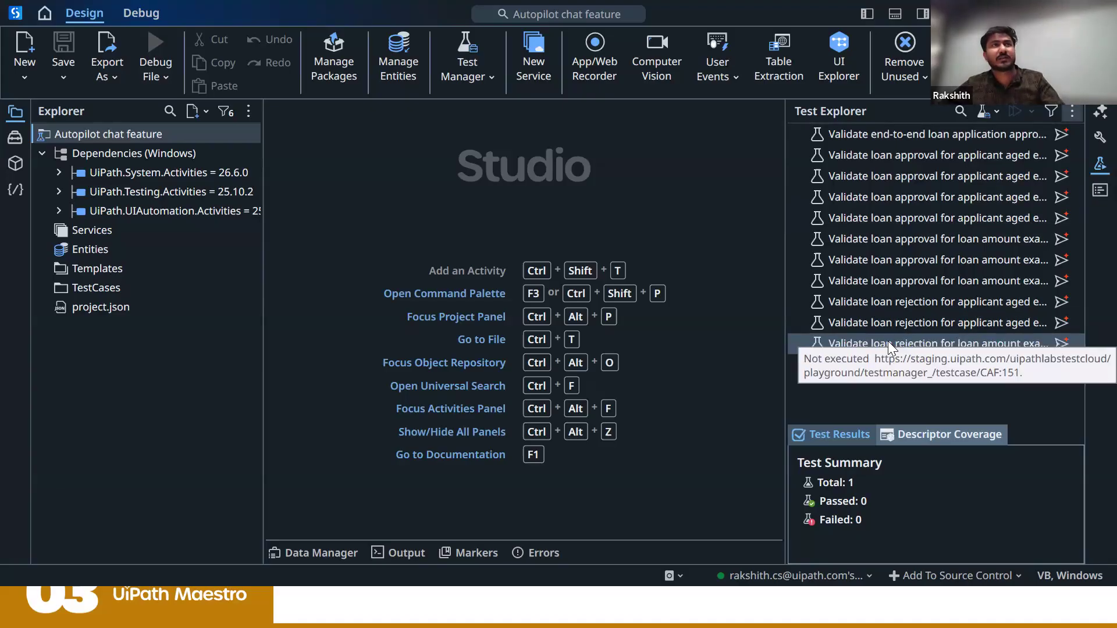
Step: Generate an automated test case with Autopilot from the end-to-end loan application approval test
left_click(885, 322)
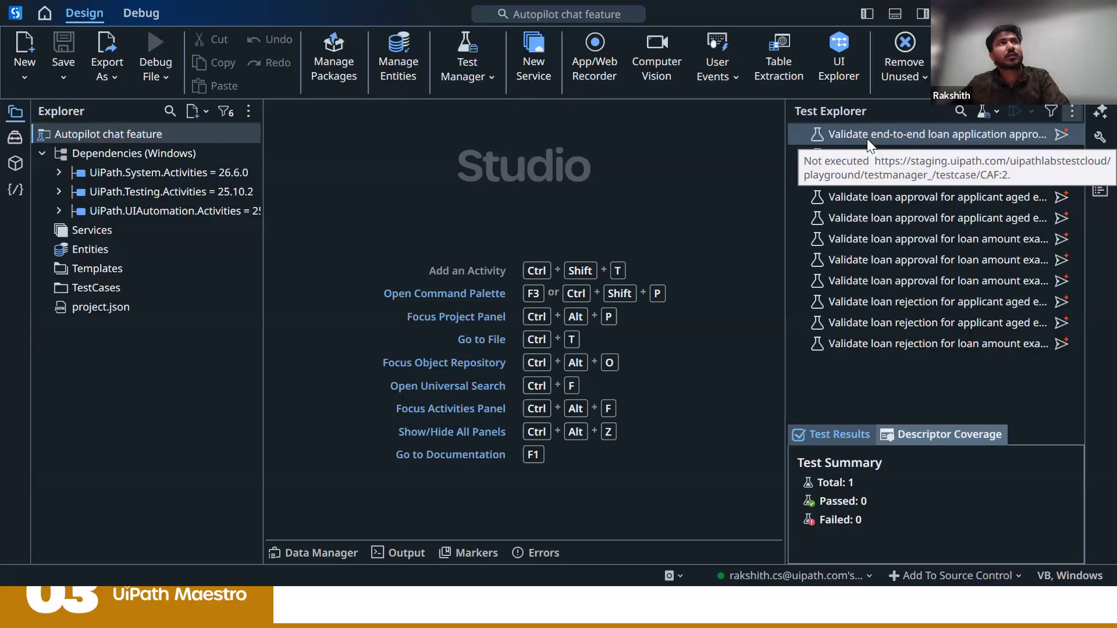
right_click(866, 139)
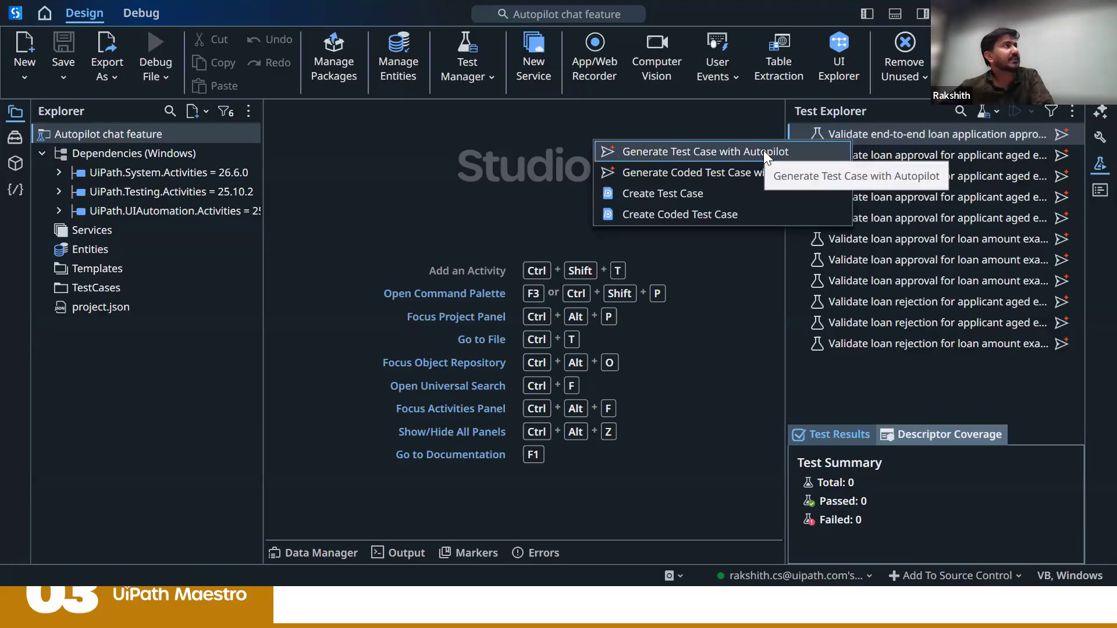
left_click(747, 157)
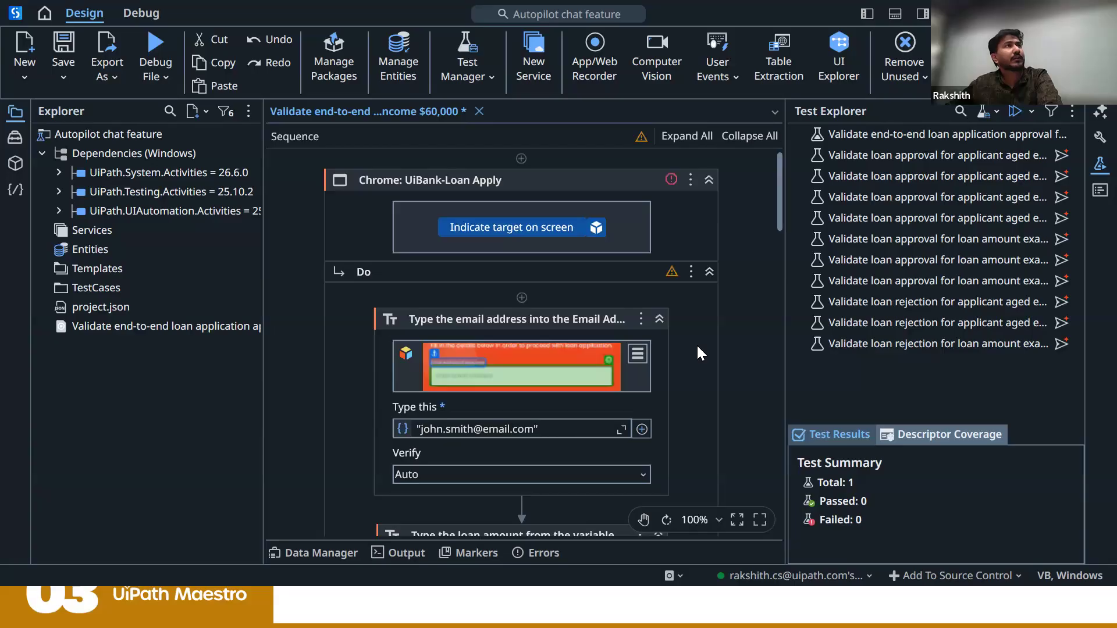
Step: Review the generated test workflow from the loan form entries through submission, approval message extraction, verification and result logging
scroll(696, 344, "down", 1)
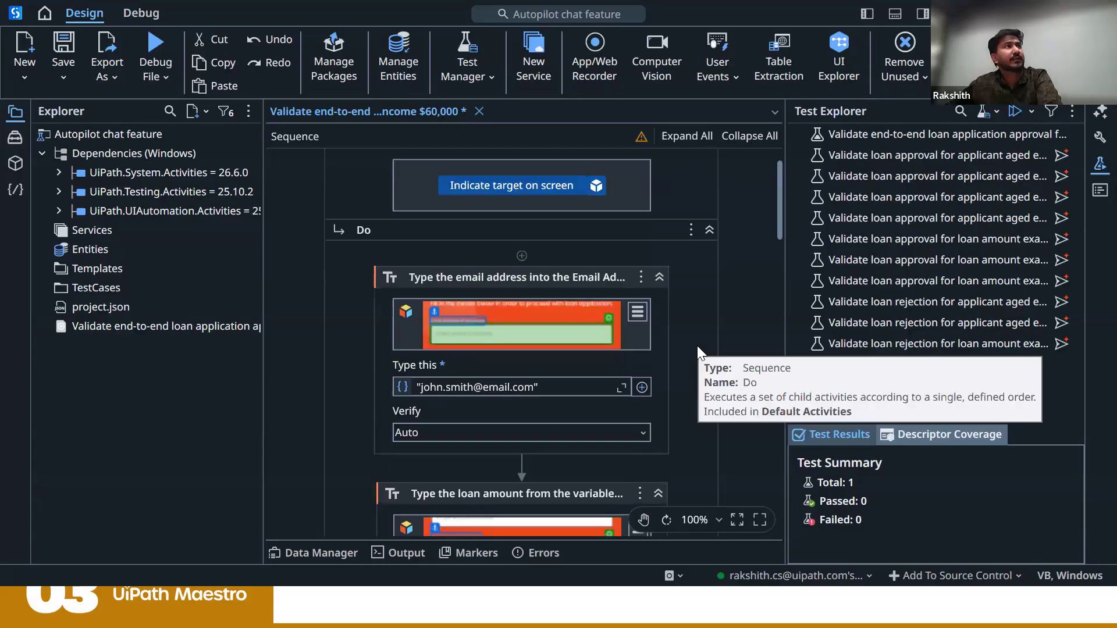
scroll(481, 279, "down", 1)
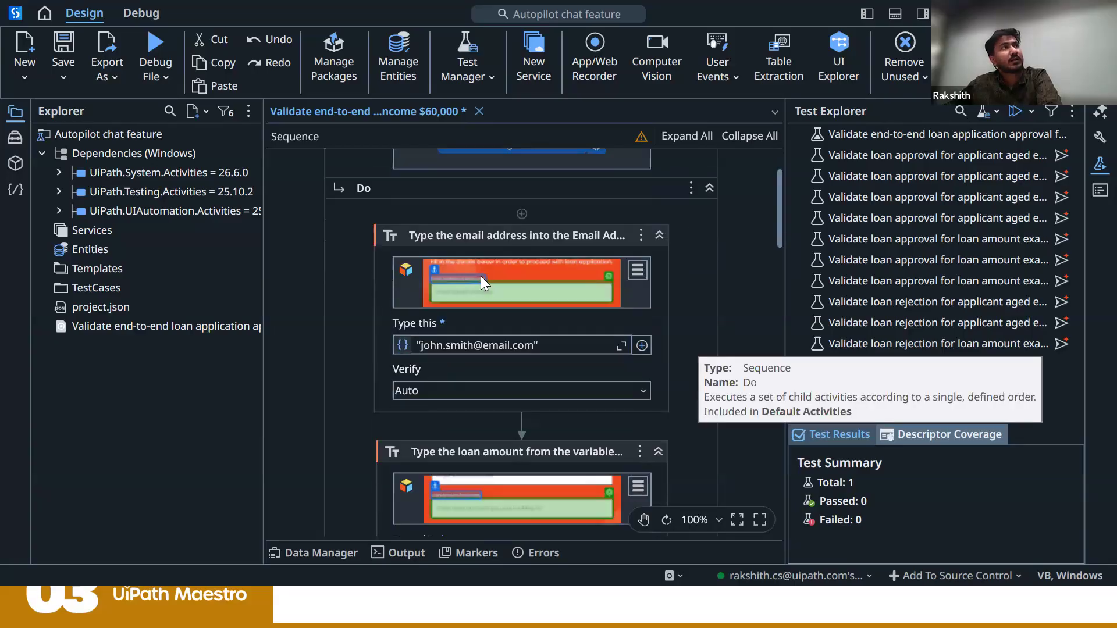
scroll(481, 275, "down", 4)
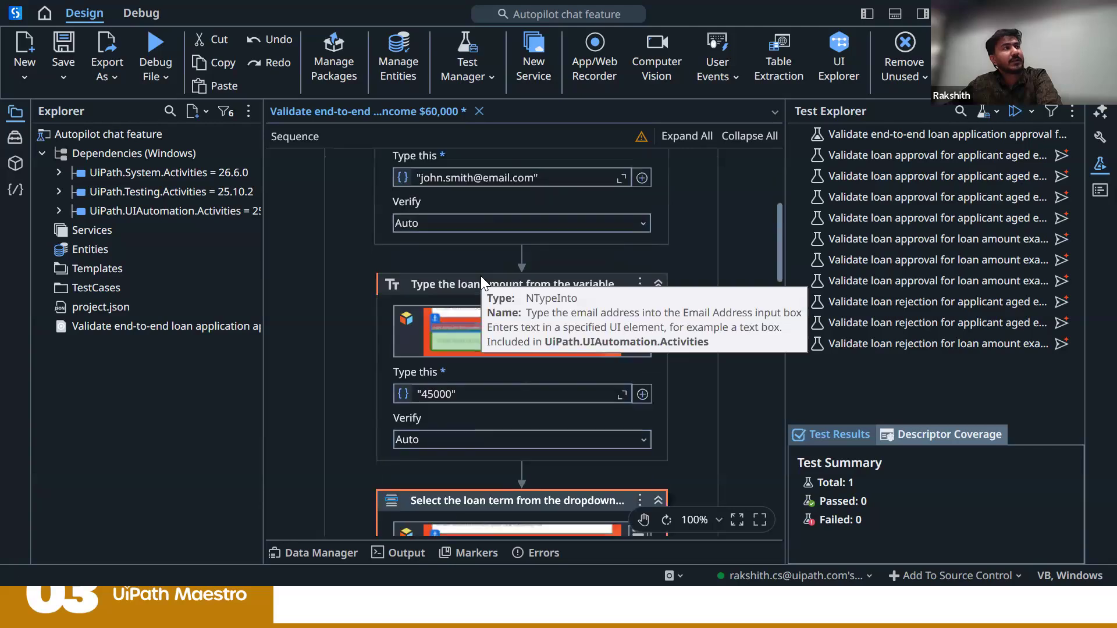
scroll(481, 276, "down", 3)
scroll(481, 276, "down", 4)
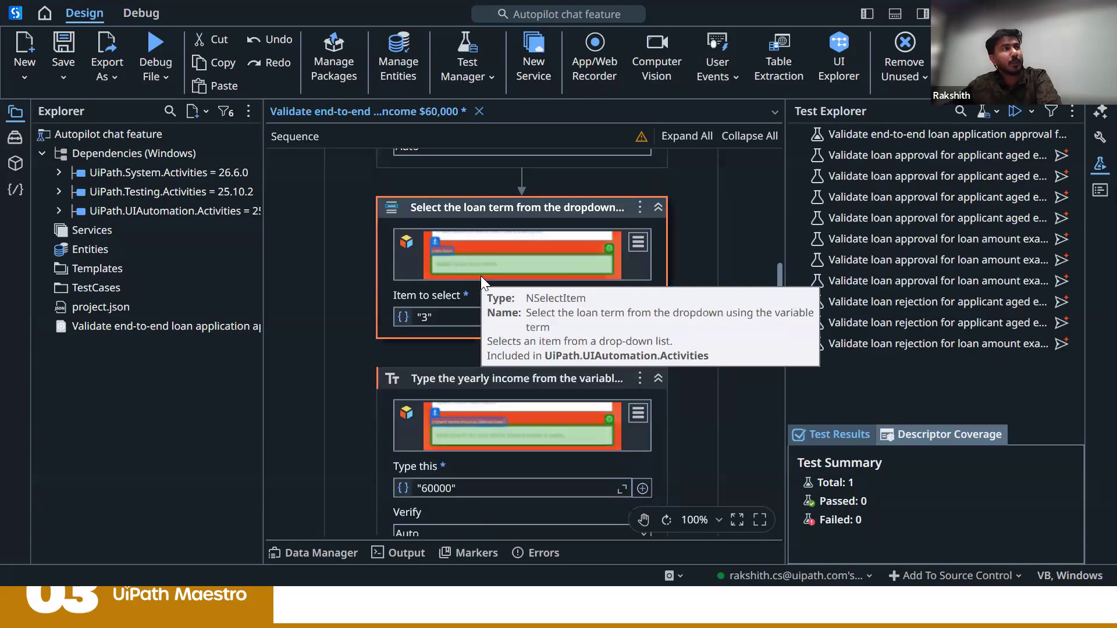
scroll(480, 276, "down", 2)
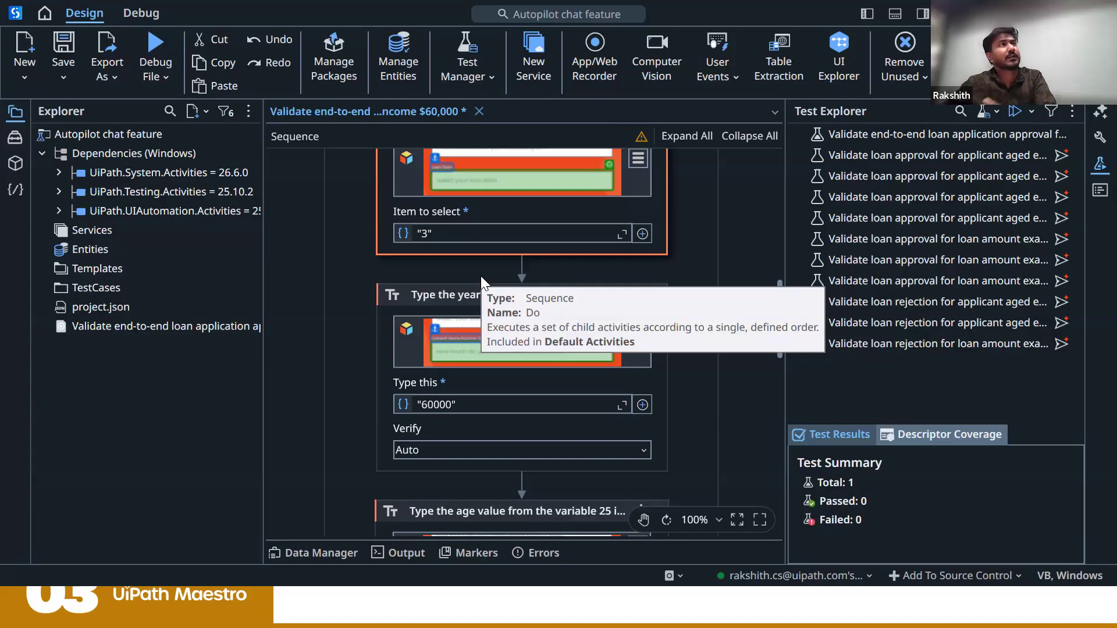
scroll(481, 281, "down", 1)
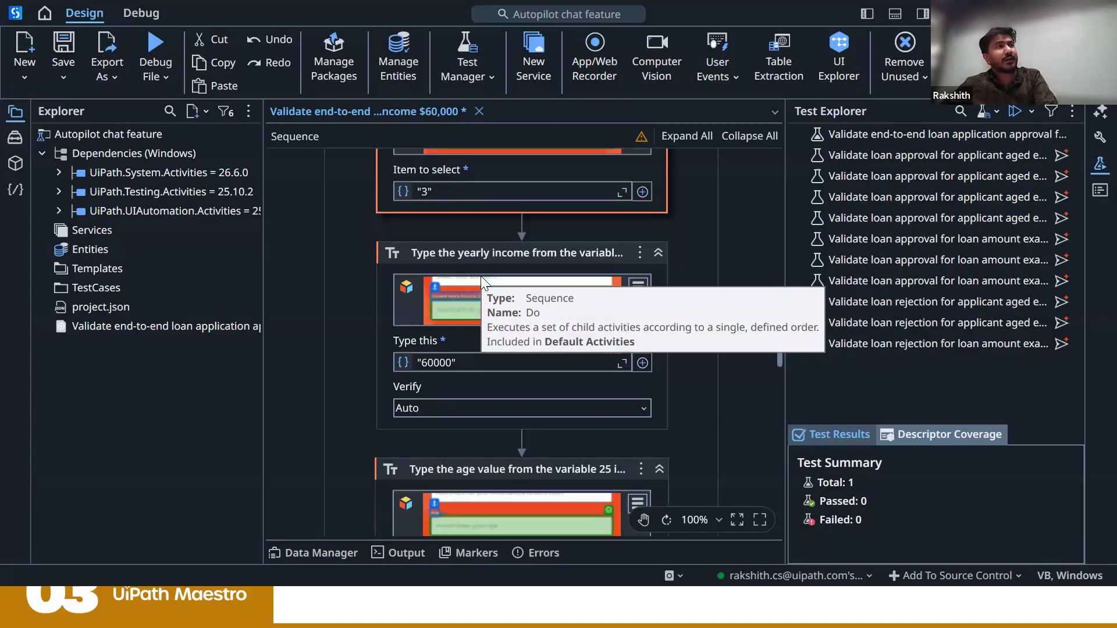
scroll(482, 282, "down", 5)
scroll(480, 275, "down", 6)
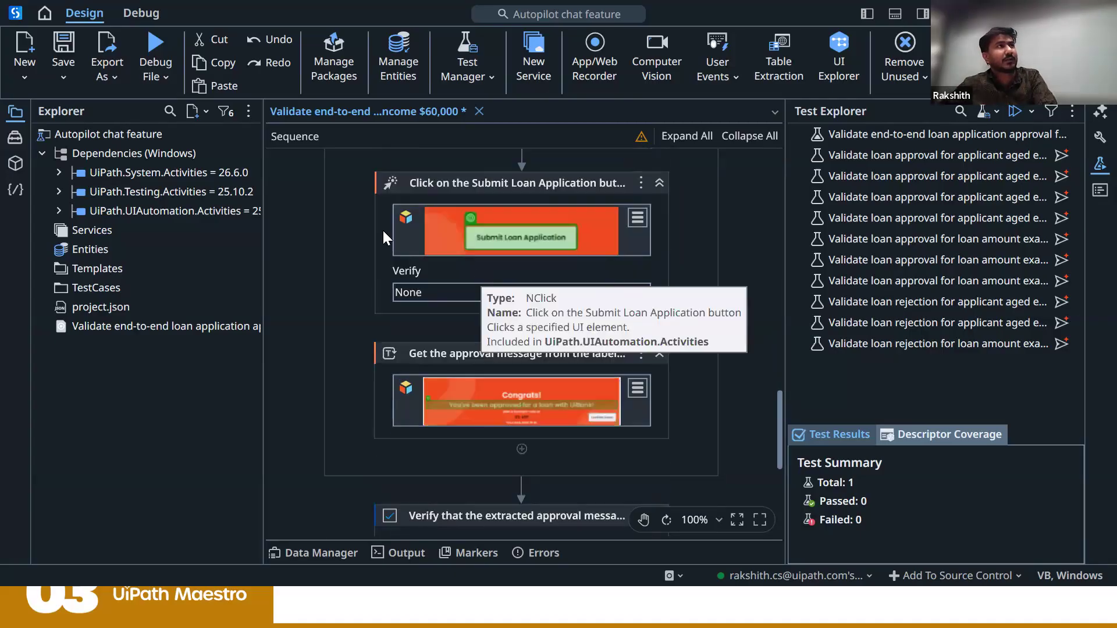
scroll(434, 249, "down", 3)
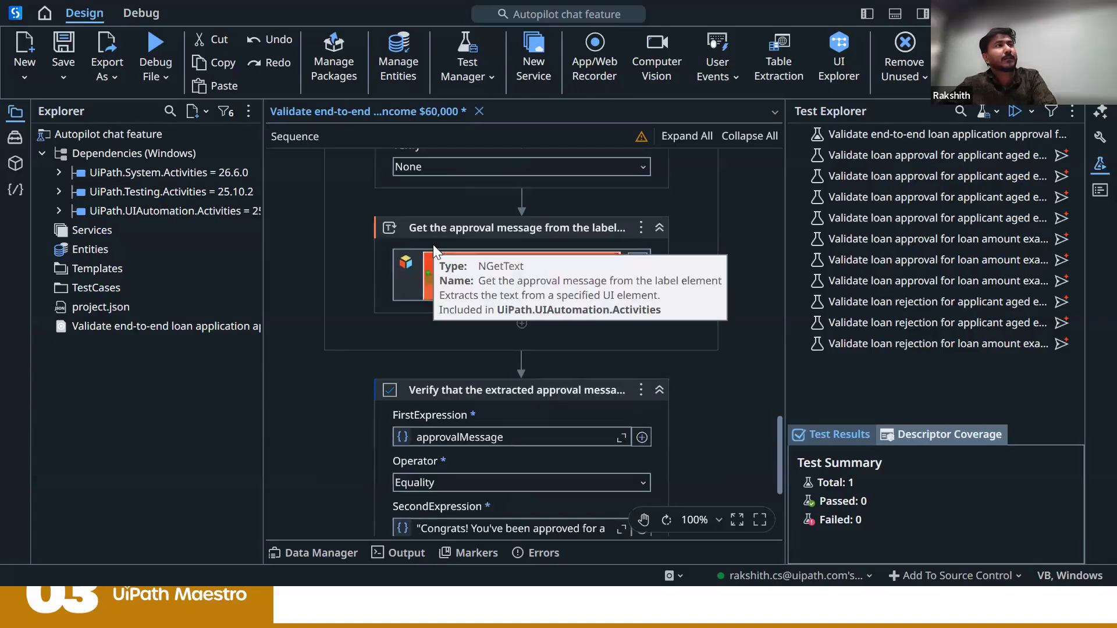
scroll(373, 271, "down", 3)
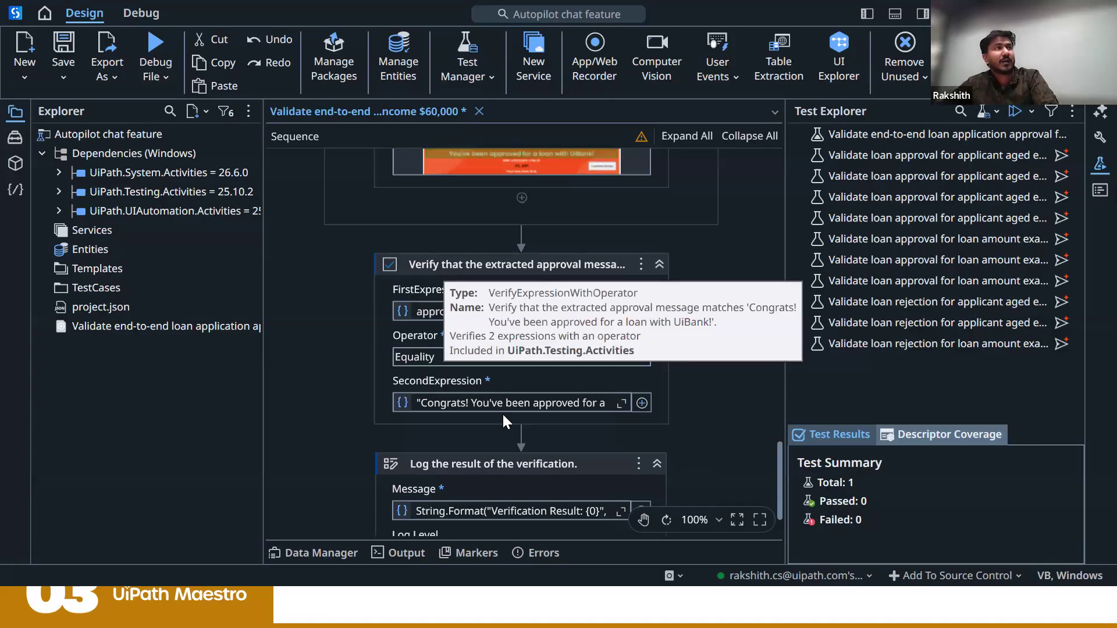
scroll(506, 451, "down", 1)
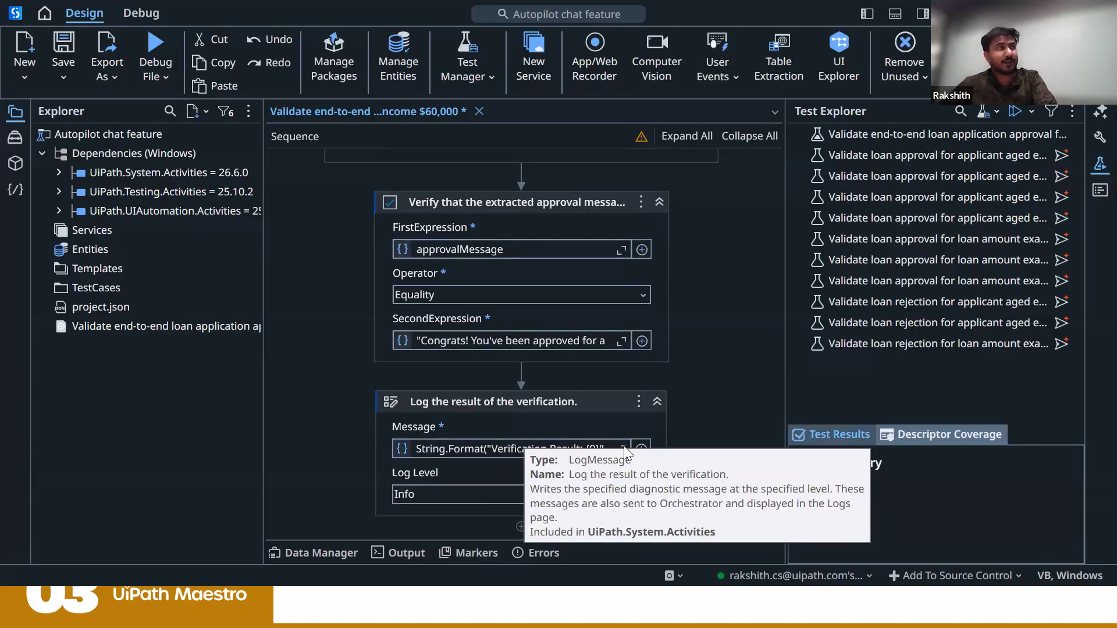
Step: Recheck the generated workflow from its start through the email and loan amount entries, and switch back to the presentation slides
scroll(623, 445, "up", 3)
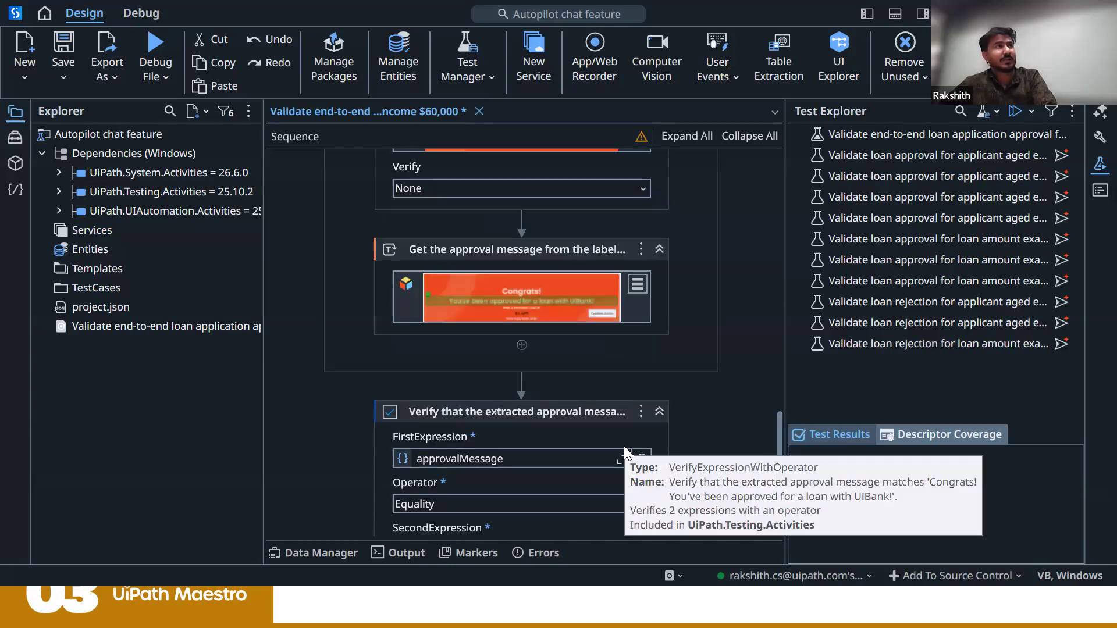
scroll(624, 446, "up", 4)
scroll(623, 445, "up", 2)
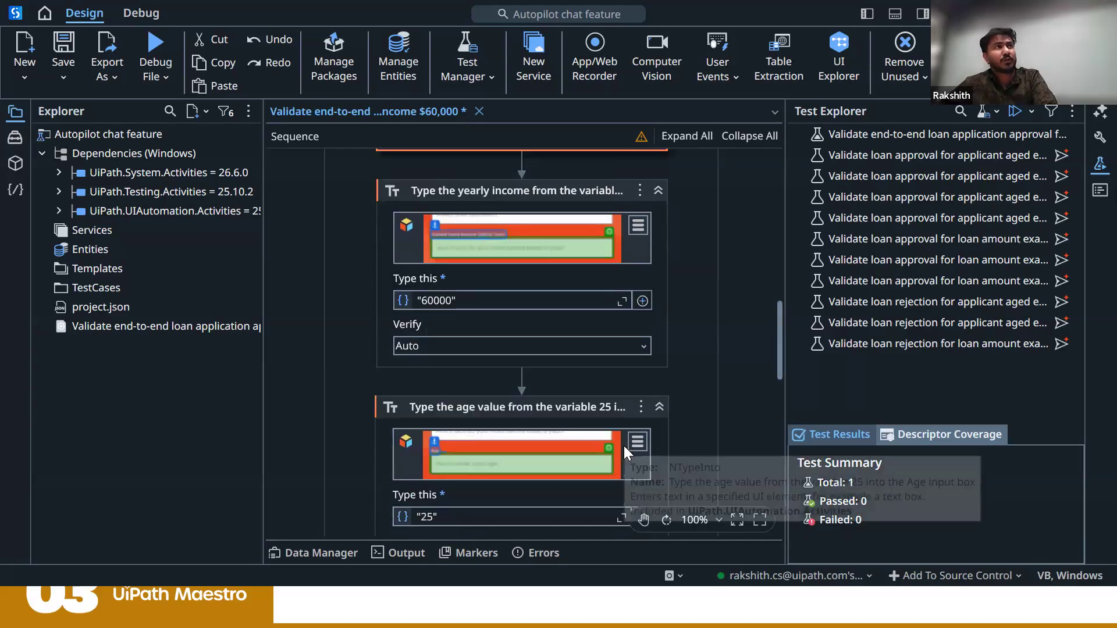
scroll(623, 445, "up", 4)
scroll(406, 298, "up", 4)
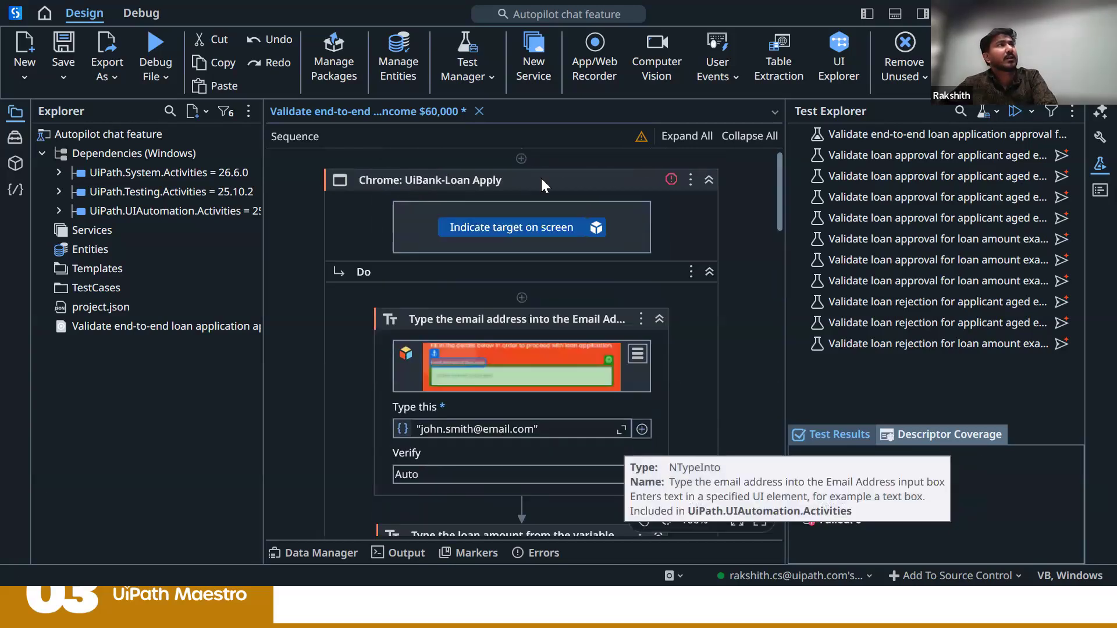
scroll(441, 342, "down", 1)
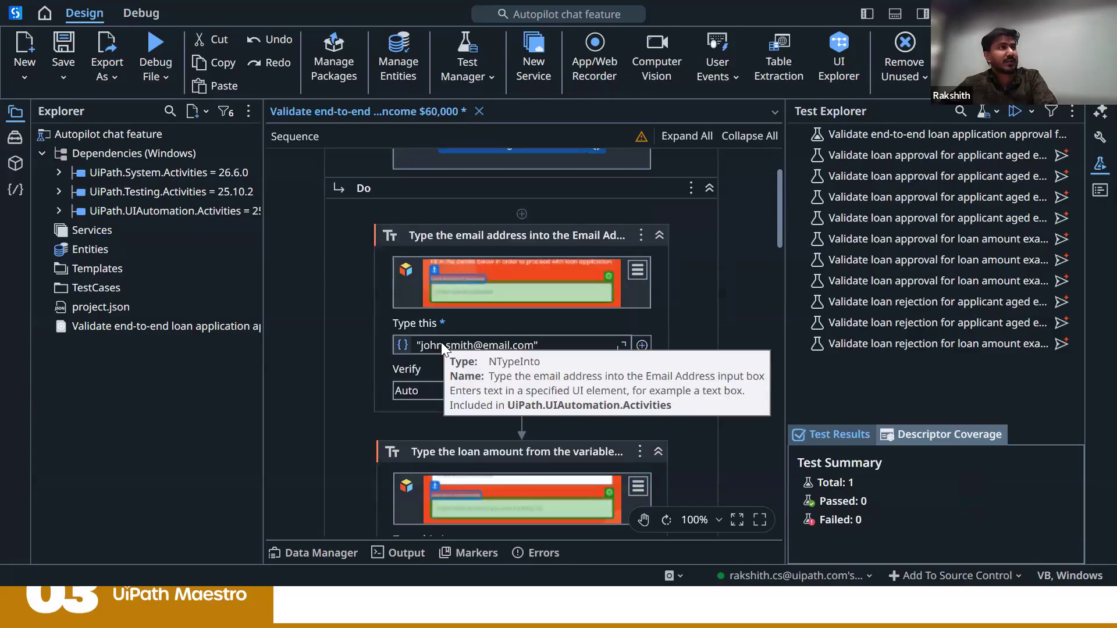
scroll(441, 342, "down", 1)
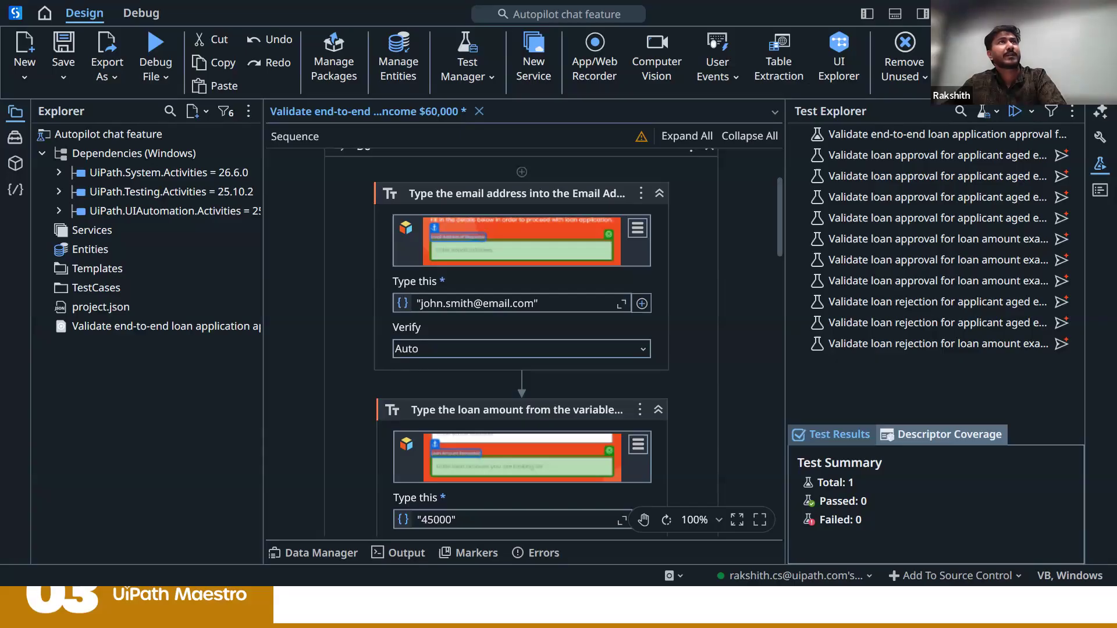
left_click(1016, 13)
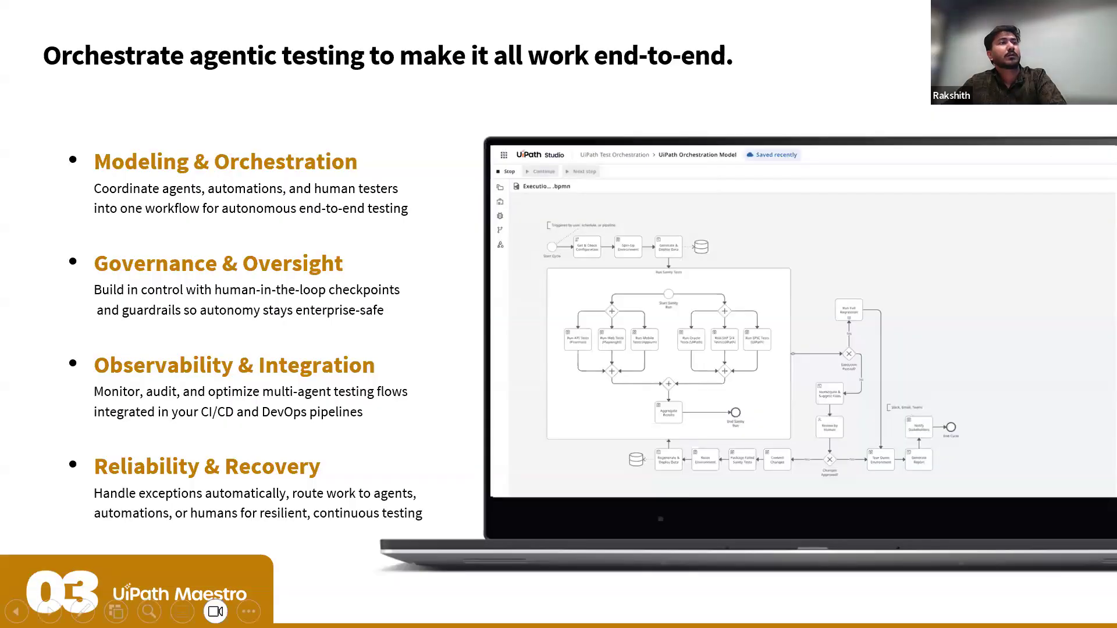